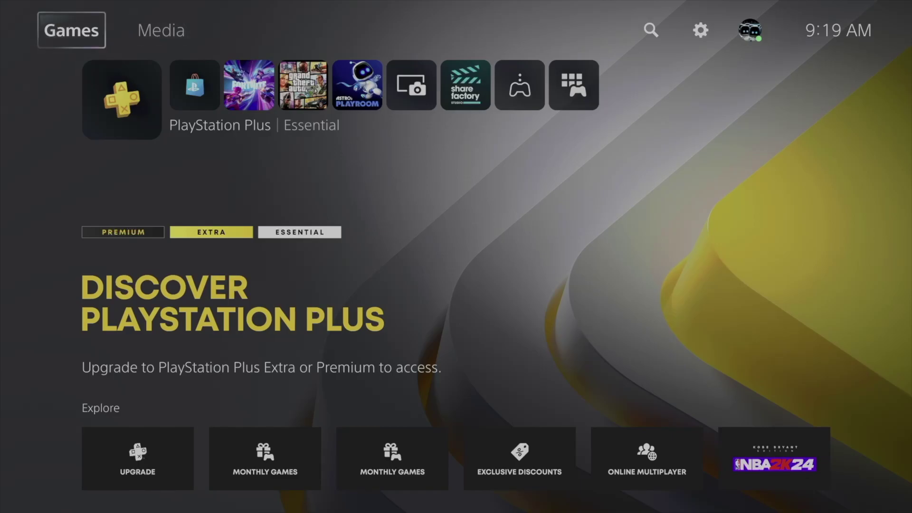
- Switch the home screen to the Media section
{"action": "key", "text": "Right"}
{"action": "key", "text": "Up"}
{"action": "key", "text": "Right"}
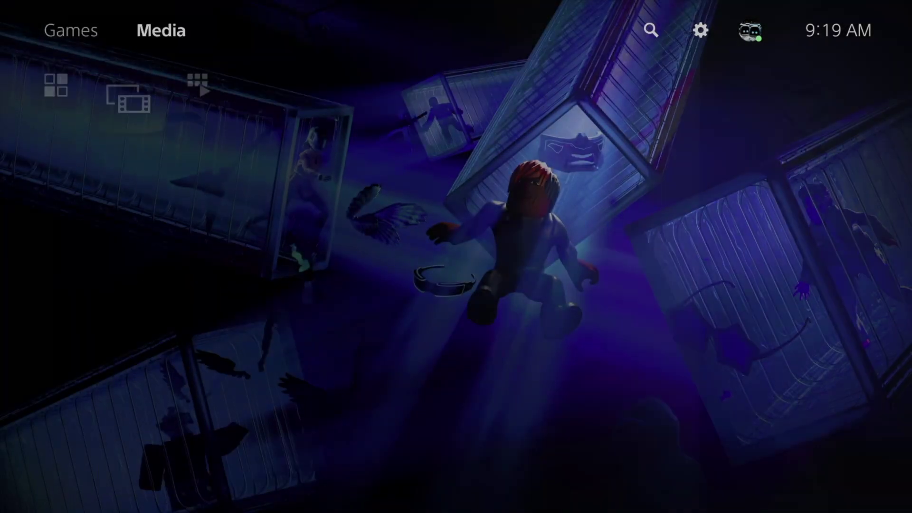
- Look through the row of streaming apps on the Media section's Discover page
{"action": "key", "text": "Down"}
{"action": "key", "text": "Right"}
{"action": "key", "text": "Right"}
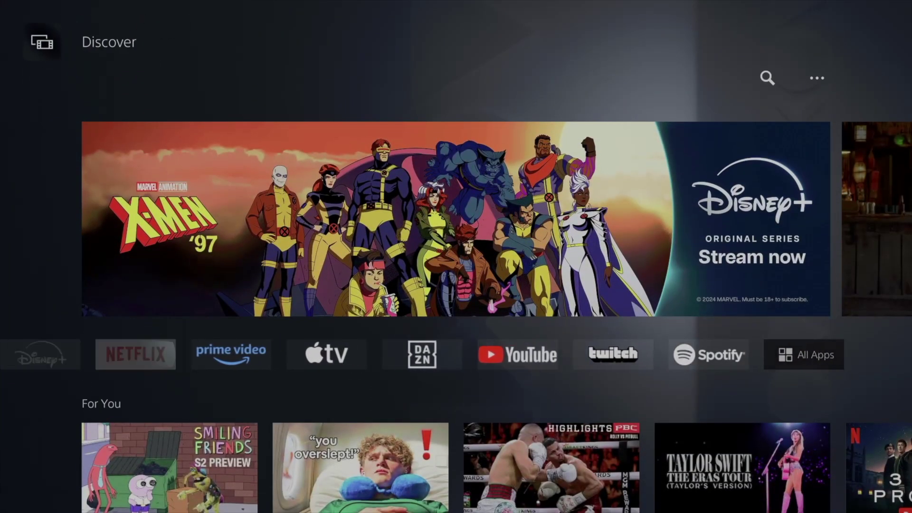
{"action": "key", "text": "Right"}
{"action": "key", "text": "Right"}
{"action": "key", "text": "Right"}
{"action": "key", "text": "Left"}
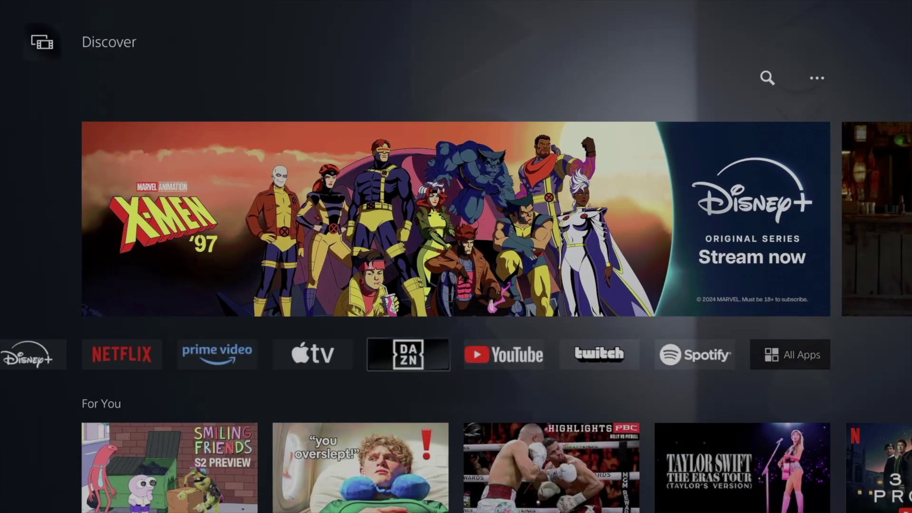
{"action": "key", "text": "Left"}
{"action": "key", "text": "Left"}
{"action": "key", "text": "Left"}
{"action": "key", "text": "Left"}
{"action": "key", "text": "Up"}
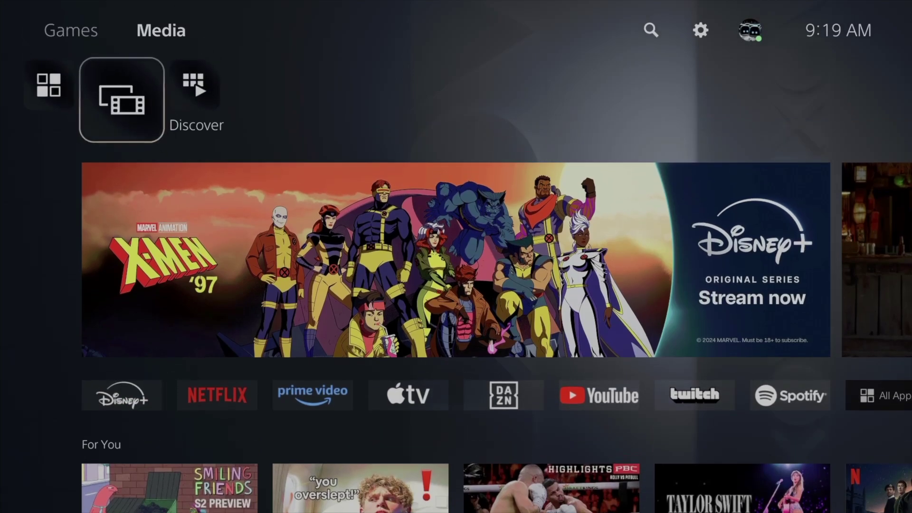
- Open the Media search for TV shows, movies and apps
{"action": "key", "text": "Left"}
{"action": "key", "text": "Up"}
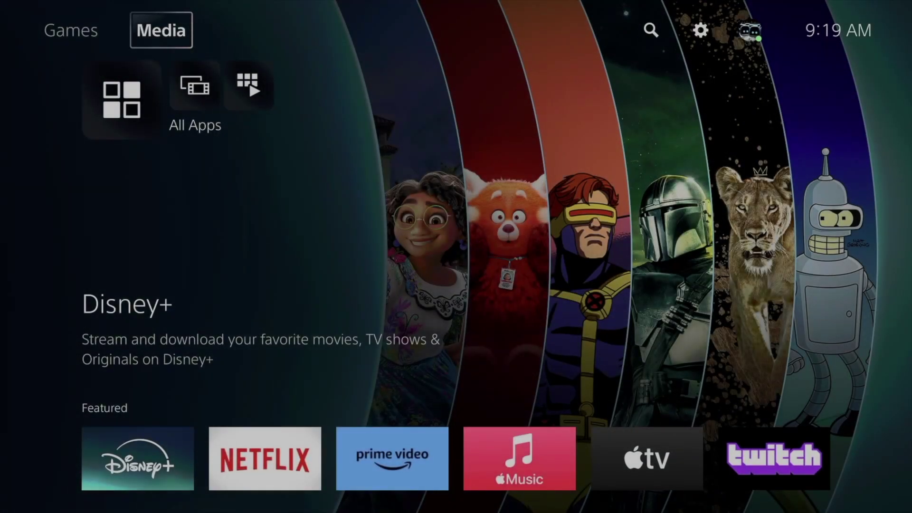
{"action": "key", "text": "Left"}
{"action": "key", "text": "Right"}
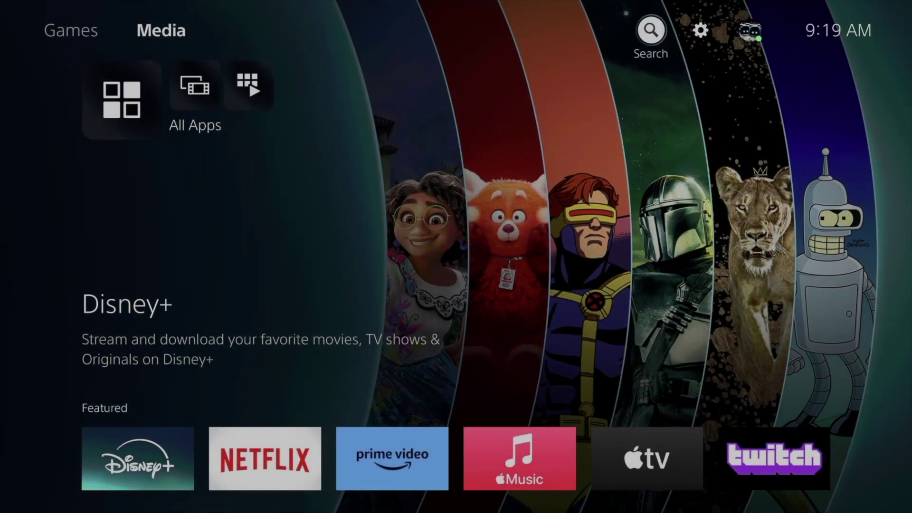
{"action": "key", "text": "Return"}
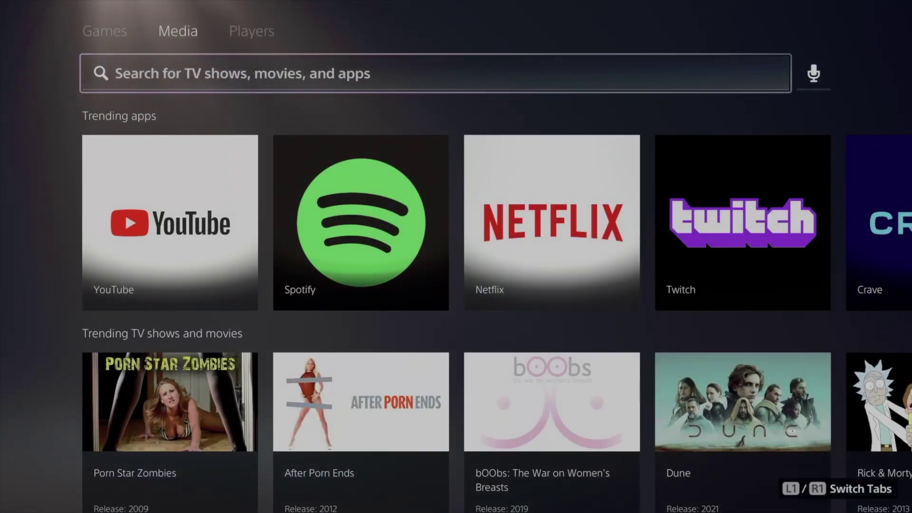
- Look through the trending apps to see which streaming services are offered
{"action": "key", "text": "Down"}
{"action": "key", "text": "Right"}
{"action": "key", "text": "Right"}
{"action": "key", "text": "Right"}
{"action": "key", "text": "Right"}
{"action": "key", "text": "Right"}
{"action": "key", "text": "Right"}
{"action": "key", "text": "Right"}
{"action": "key", "text": "Right"}
{"action": "key", "text": "Right"}
{"action": "key", "text": "Right"}
{"action": "key", "text": "Right"}
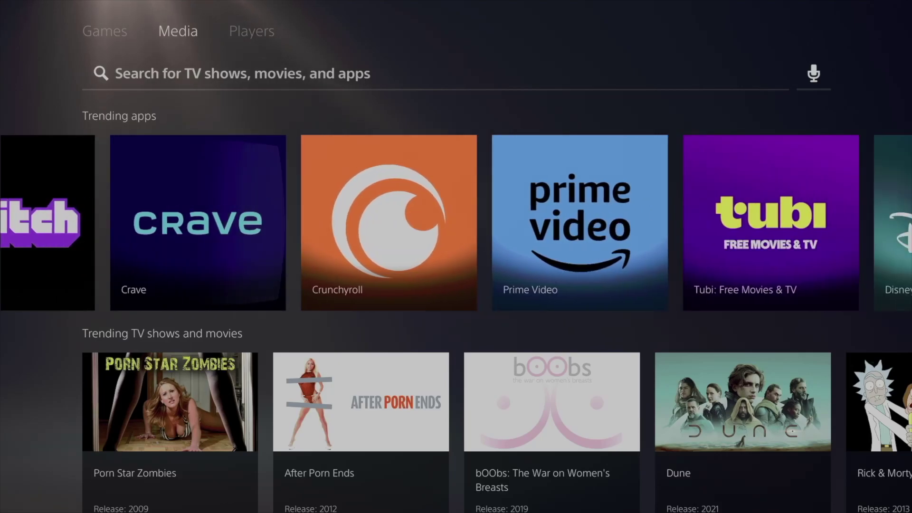
{"action": "key", "text": "Left"}
{"action": "key", "text": "Left"}
{"action": "key", "text": "Left"}
{"action": "key", "text": "Left"}
{"action": "key", "text": "Left"}
{"action": "key", "text": "Left"}
{"action": "key", "text": "Left"}
{"action": "key", "text": "Left"}
{"action": "key", "text": "Left"}
{"action": "key", "text": "Left"}
{"action": "key", "text": "Left"}
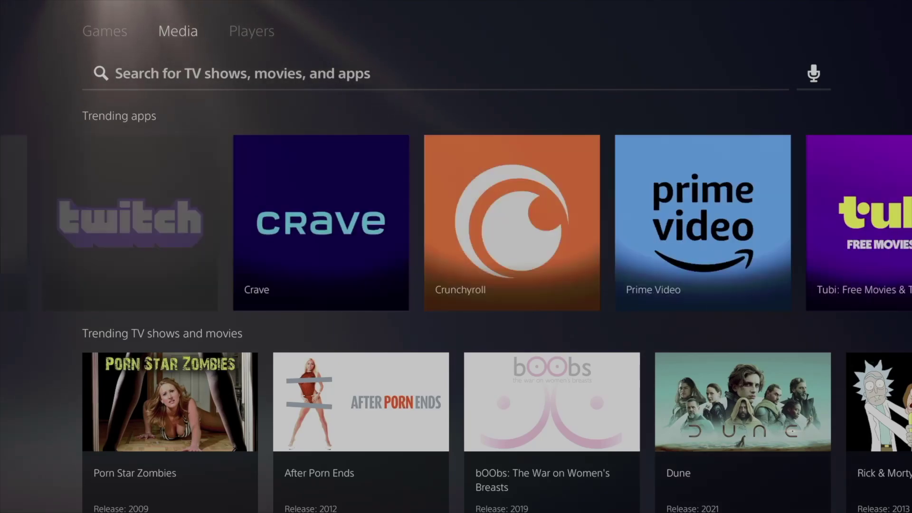
- Search the media apps for Netflix
{"action": "key", "text": "Up"}
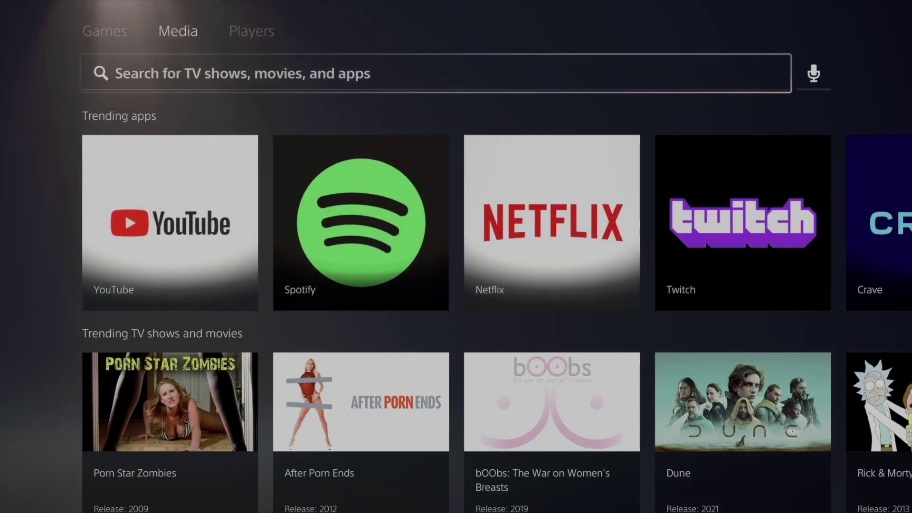
{"action": "key", "text": "Up"}
{"action": "key", "text": "Down"}
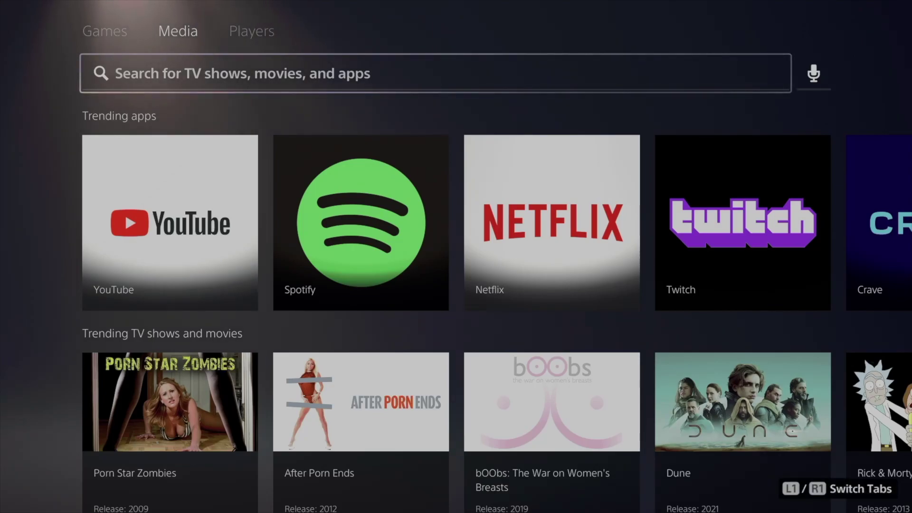
{"action": "key", "text": "Return"}
{"action": "type", "text": "Net"}
{"action": "key", "text": "Return"}
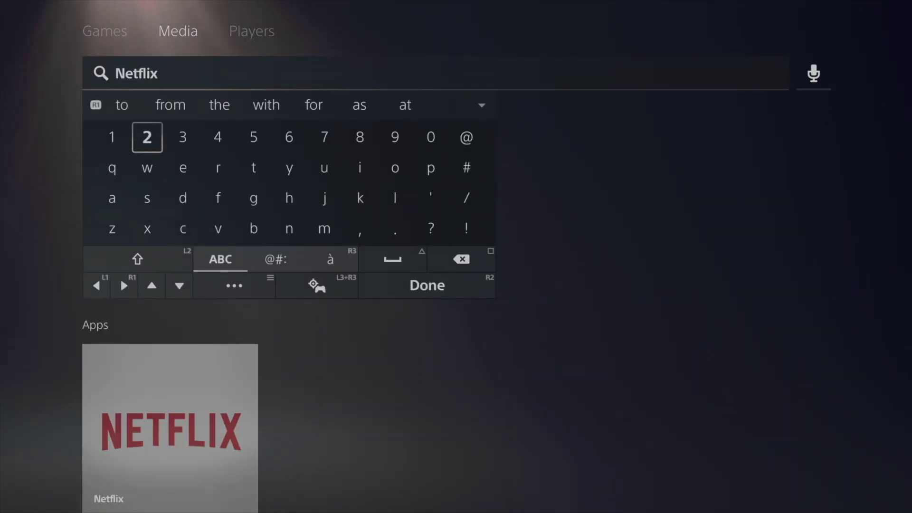
- Open the Netflix app's page from the search results and download the app
{"action": "key", "text": "Escape"}
{"action": "key", "text": "Return"}
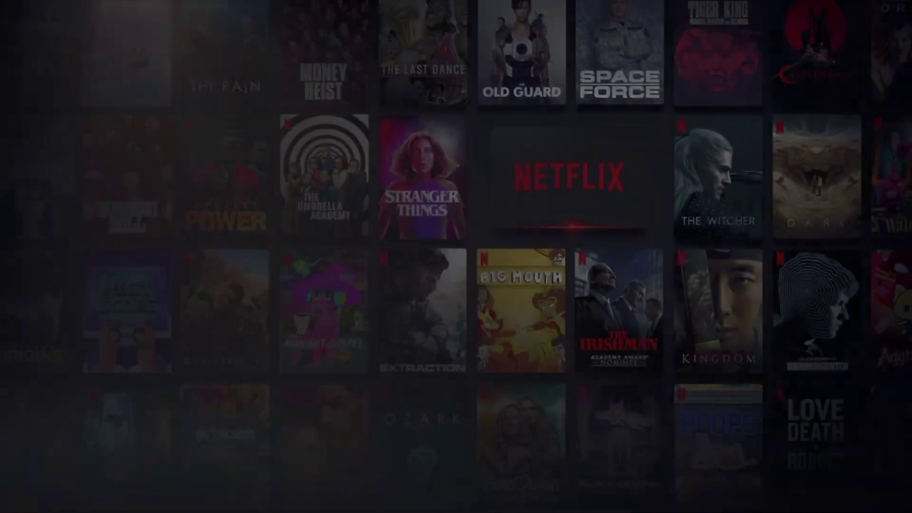
{"action": "key", "text": "Return"}
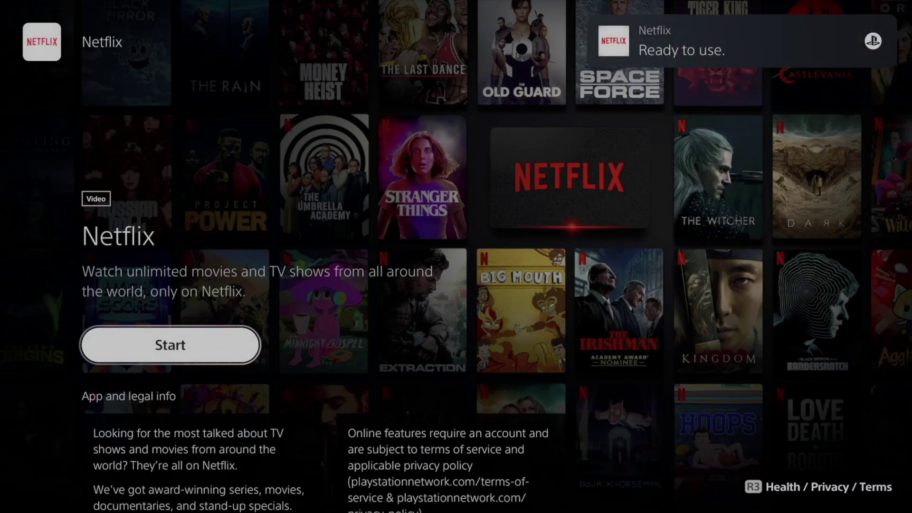
- Return to the media search and clear the Netflix search text
{"action": "key", "text": "Escape"}
{"action": "key", "text": "Up"}
{"action": "key", "text": "BackSpace"}
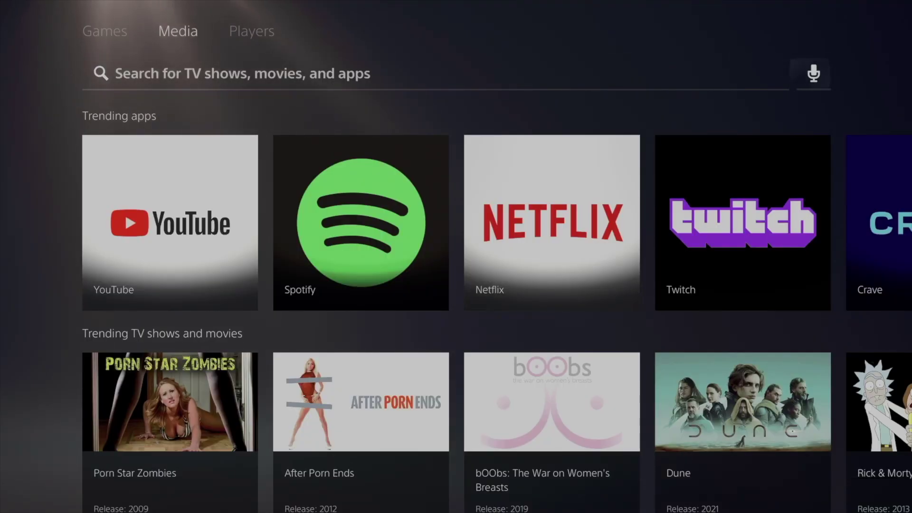
- View Netflix's app page from the trending apps and return to the list
{"action": "key", "text": "Down"}
{"action": "key", "text": "Right"}
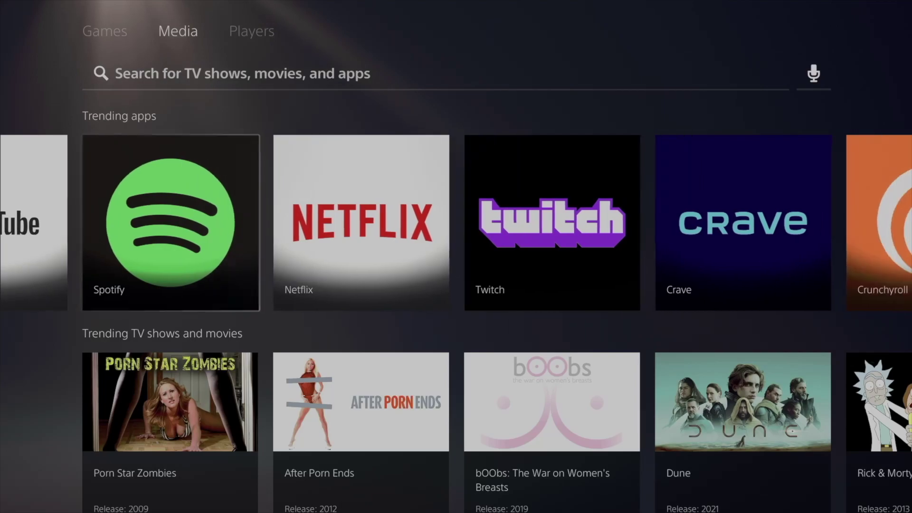
{"action": "key", "text": "Left"}
{"action": "key", "text": "Right"}
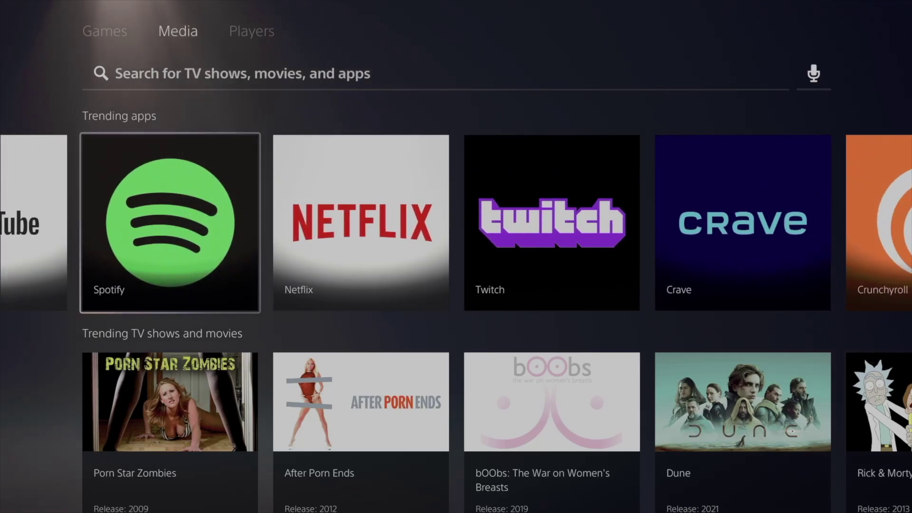
{"action": "key", "text": "Return"}
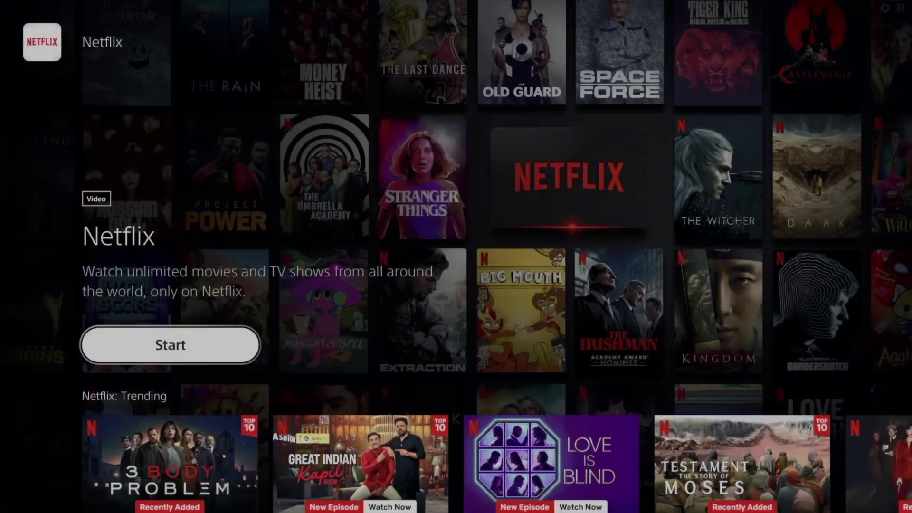
{"action": "key", "text": "Escape"}
- Download Twitch from the trending apps and return to the list
{"action": "key", "text": "Right"}
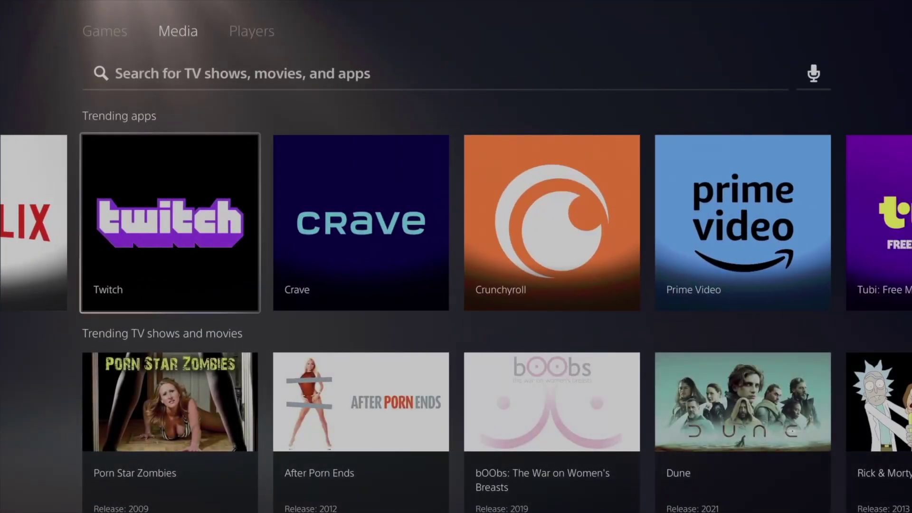
{"action": "key", "text": "Return"}
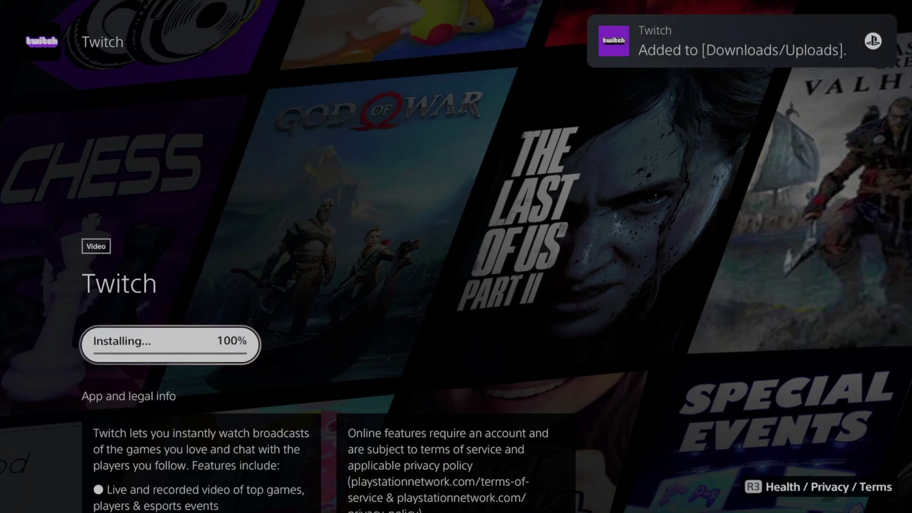
{"action": "key", "text": "Escape"}
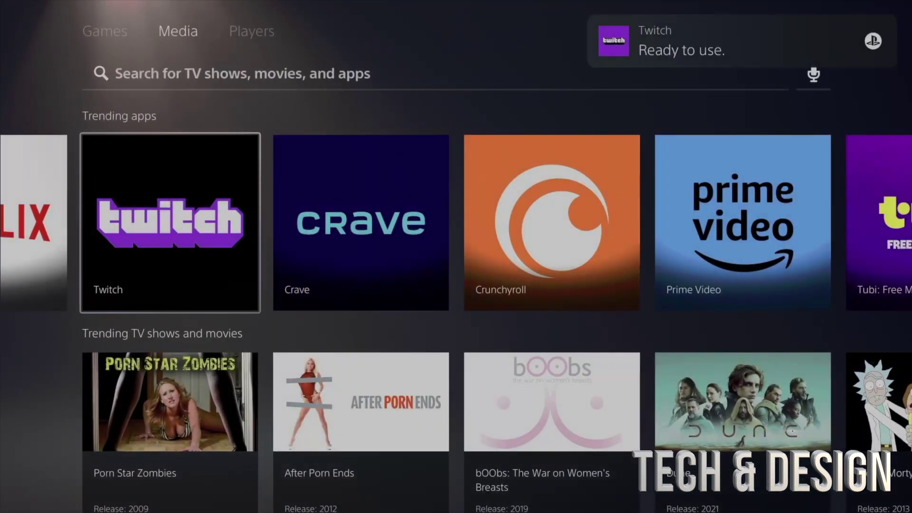
- Download Crave and Crunchyroll from the trending apps, returning to the list after each
{"action": "key", "text": "Right"}
{"action": "key", "text": "Return"}
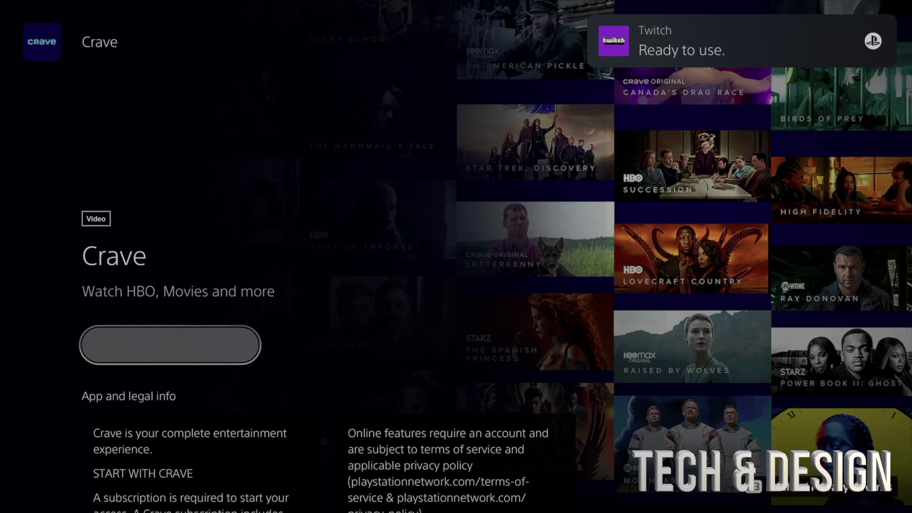
{"action": "key", "text": "Escape"}
{"action": "key", "text": "Right"}
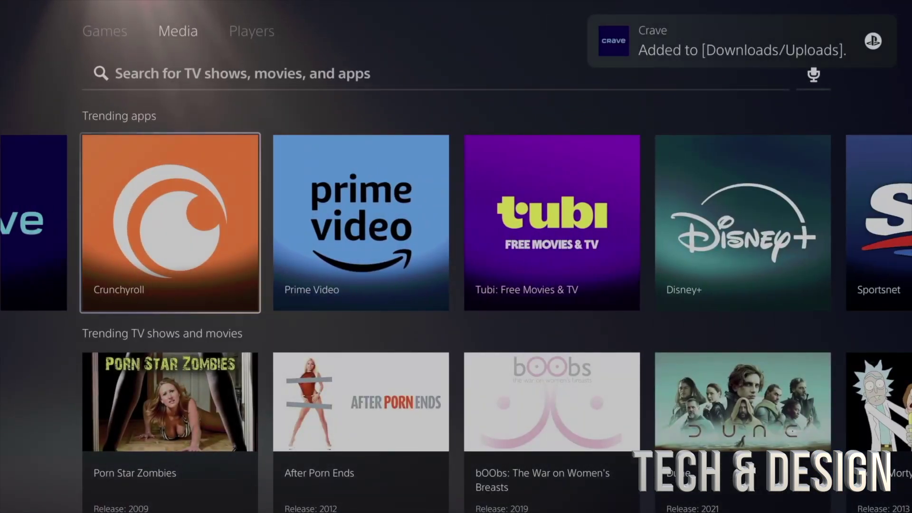
{"action": "key", "text": "Return"}
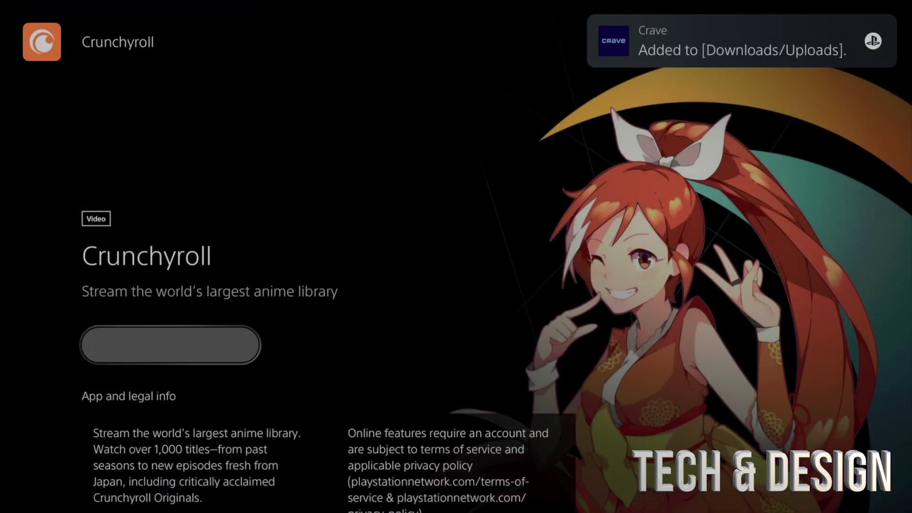
{"action": "key", "text": "Escape"}
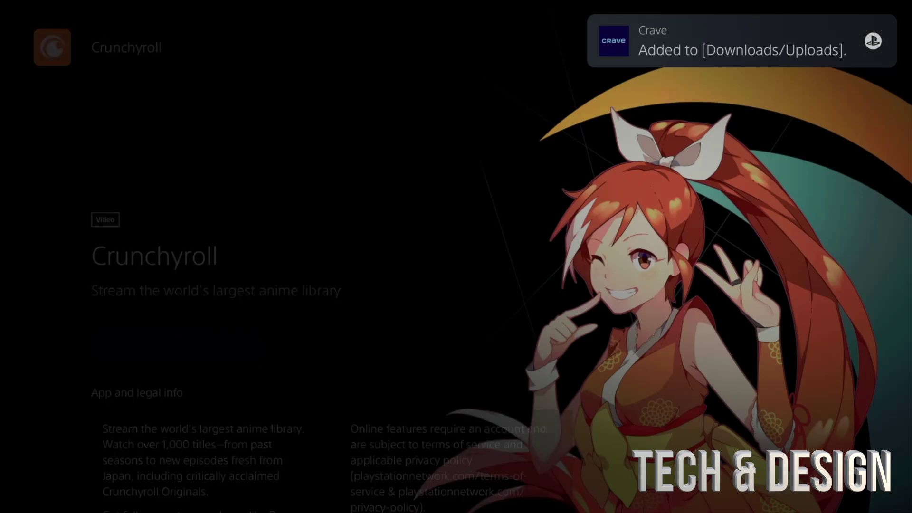
- Download Prime Video and Tubi: Free Movies & TV from the trending apps, returning to the list after each
{"action": "key", "text": "Right"}
{"action": "key", "text": "Return"}
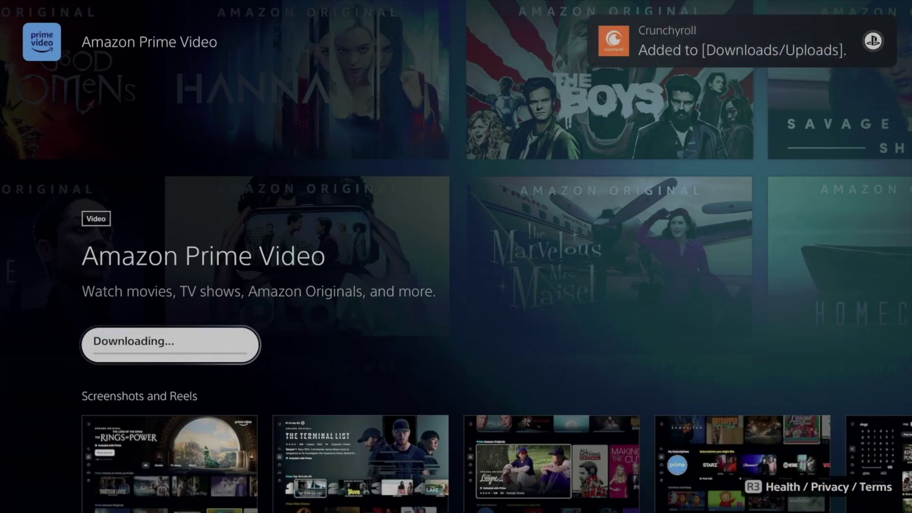
{"action": "key", "text": "Escape"}
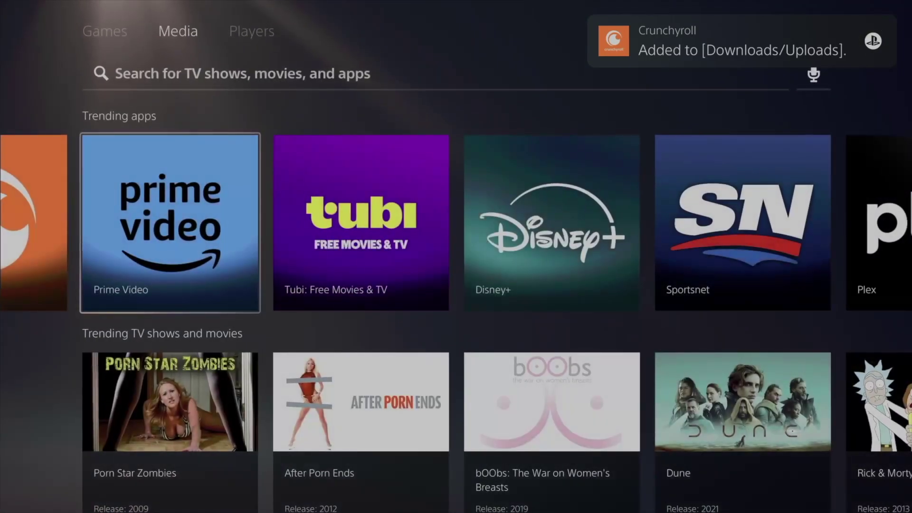
{"action": "key", "text": "Right"}
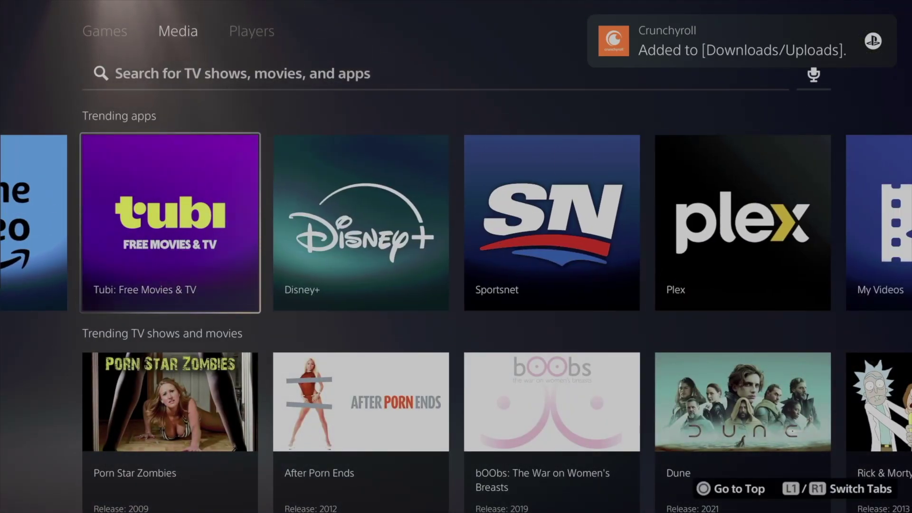
{"action": "key", "text": "Return"}
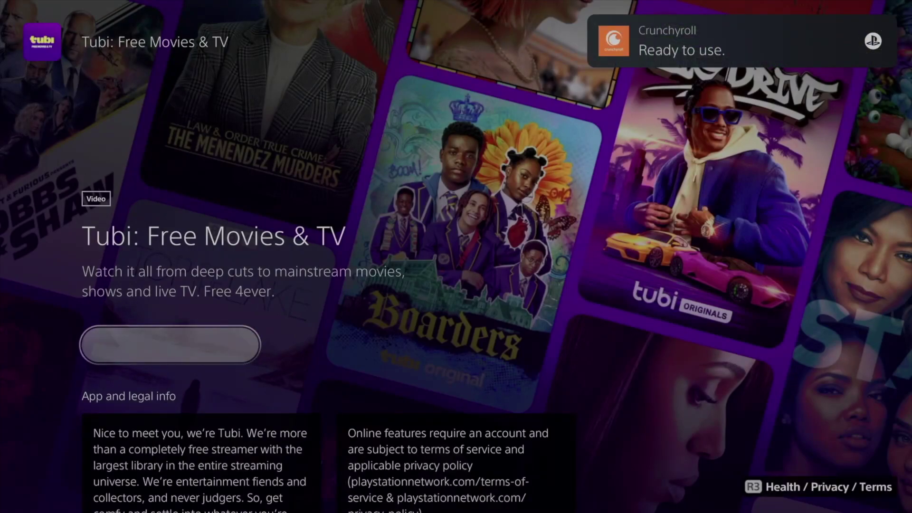
{"action": "key", "text": "Escape"}
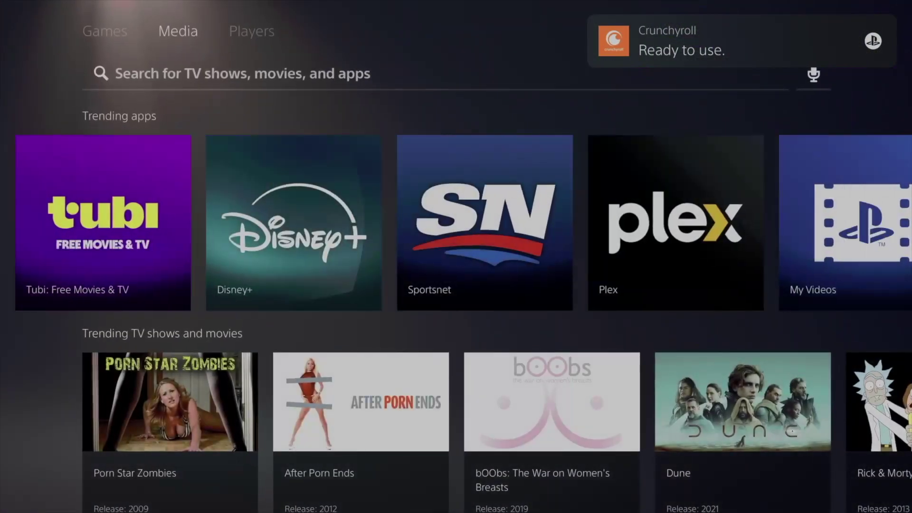
- Download Disney+ and Sportsnet from the trending apps, returning to the list after each
{"action": "key", "text": "Right"}
{"action": "key", "text": "Return"}
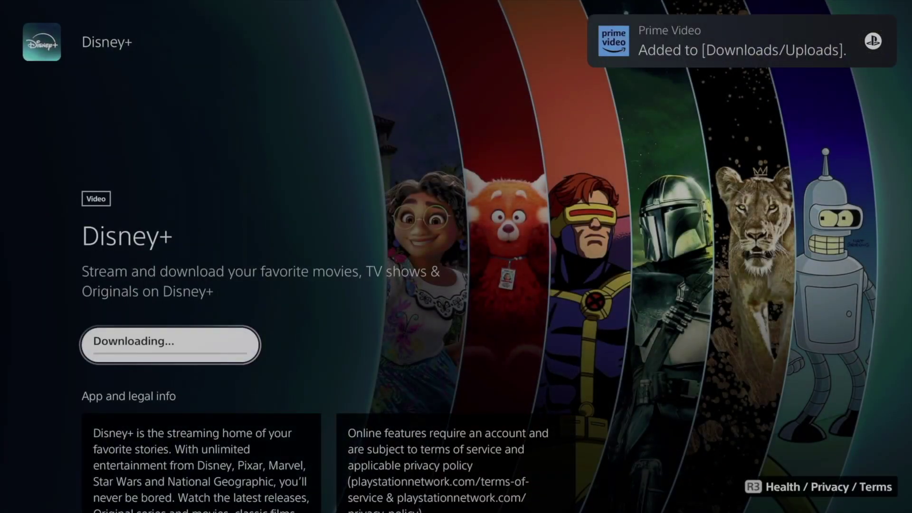
{"action": "key", "text": "Escape"}
{"action": "key", "text": "Right"}
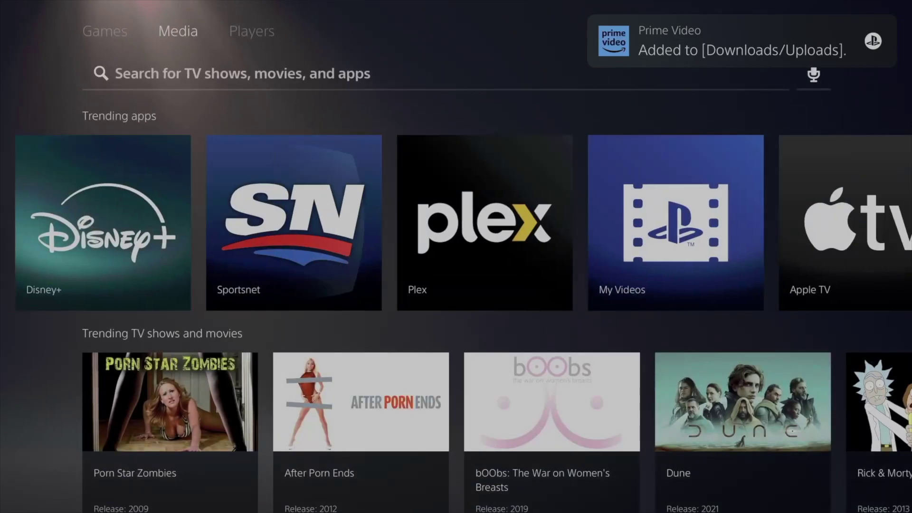
{"action": "key", "text": "Return"}
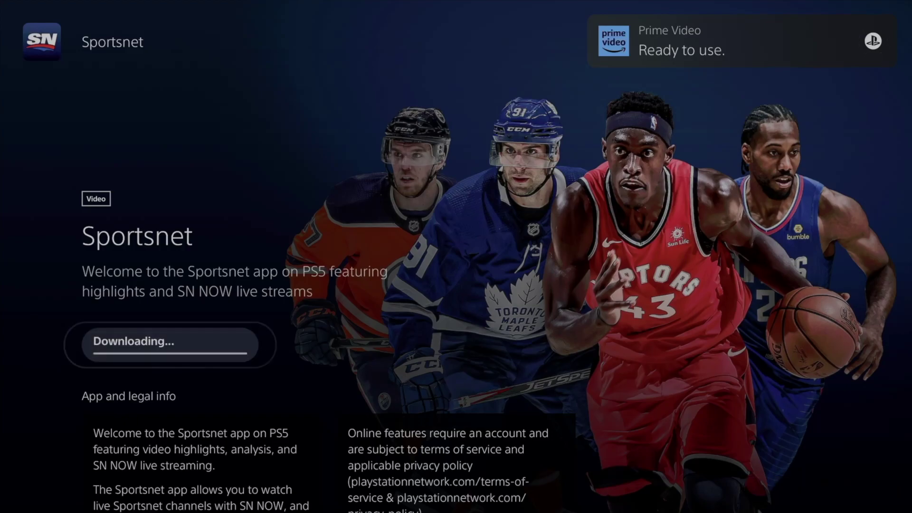
{"action": "key", "text": "Escape"}
- Download Plex from the trending apps and leave its page
{"action": "key", "text": "Right"}
{"action": "key", "text": "Return"}
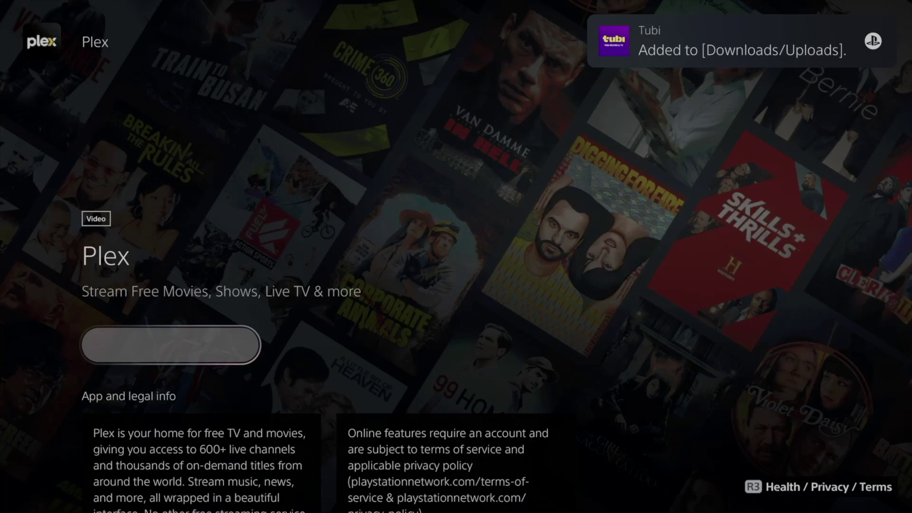
{"action": "key", "text": "Escape"}
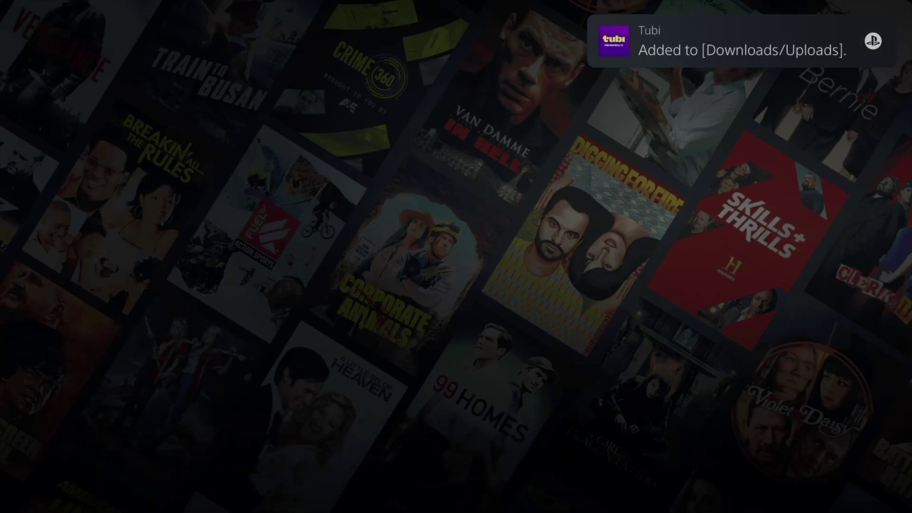
- Download My Videos and Apple TV from the trending apps, returning to the list after each
{"action": "key", "text": "Right"}
{"action": "key", "text": "Return"}
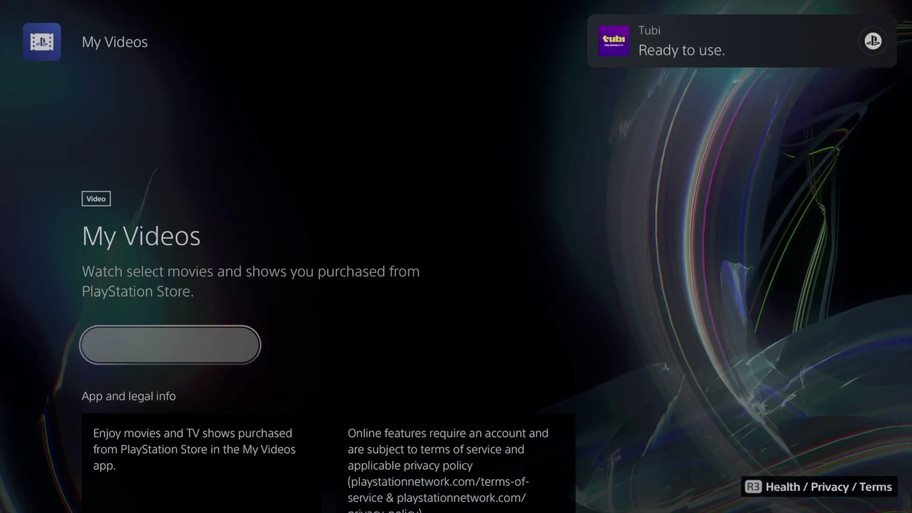
{"action": "key", "text": "Escape"}
{"action": "key", "text": "Right"}
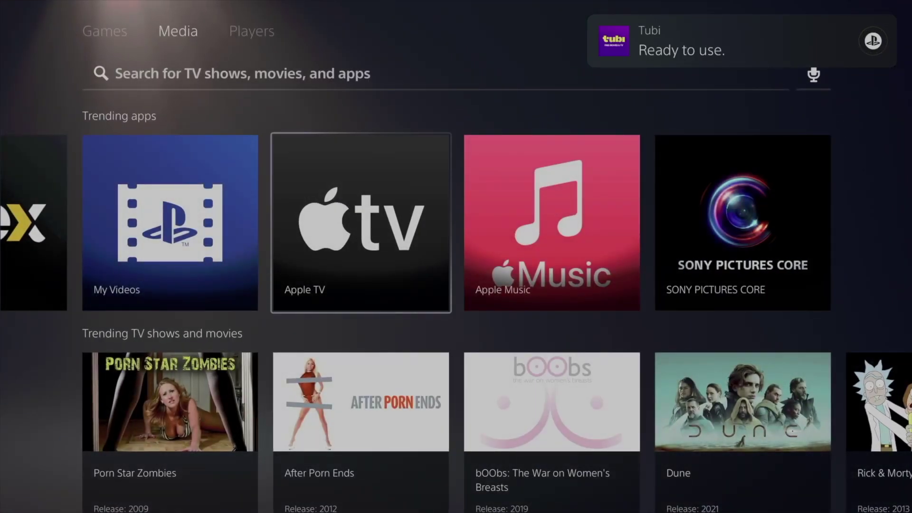
{"action": "key", "text": "Return"}
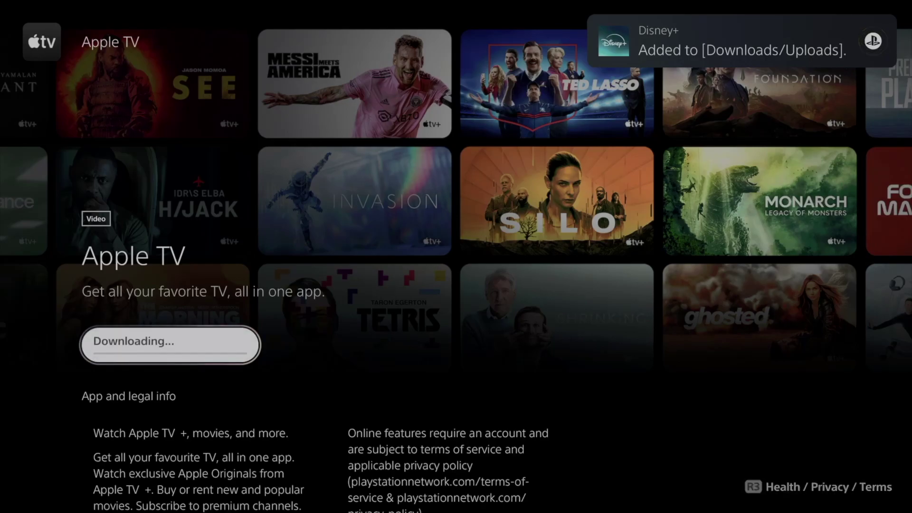
{"action": "key", "text": "Escape"}
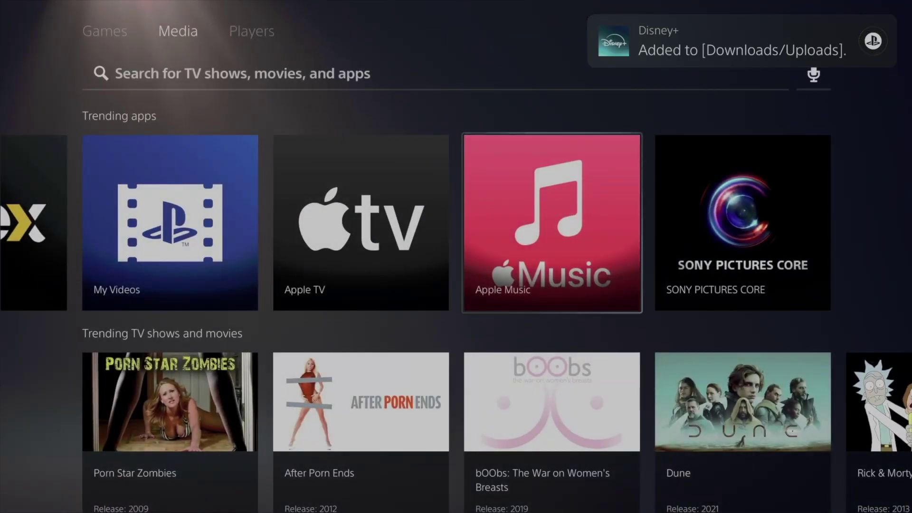
- Download Apple Music and SONY PICTURES CORE from the trending apps, returning to the list after each
{"action": "key", "text": "Return"}
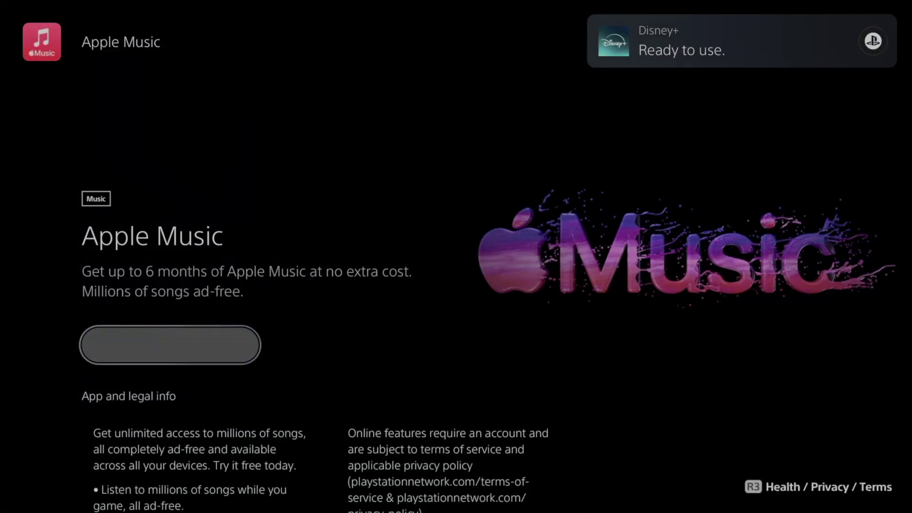
{"action": "key", "text": "Escape"}
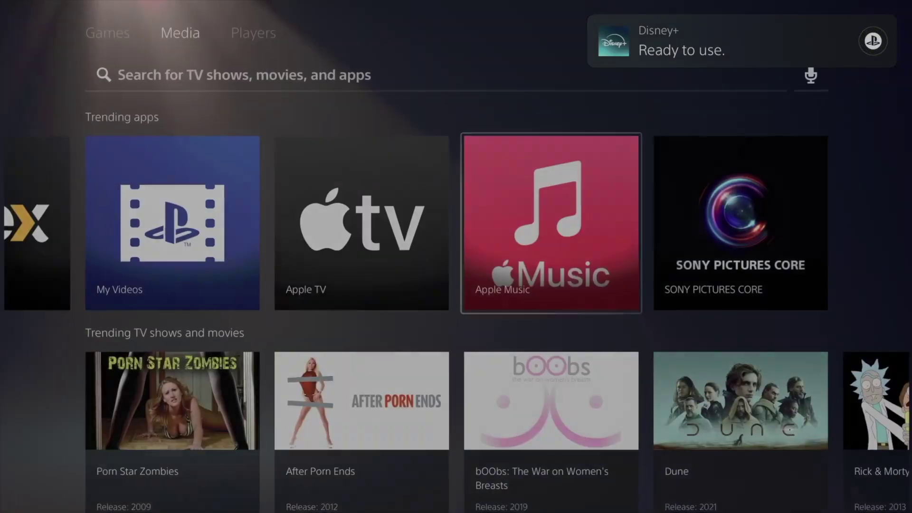
{"action": "key", "text": "Right"}
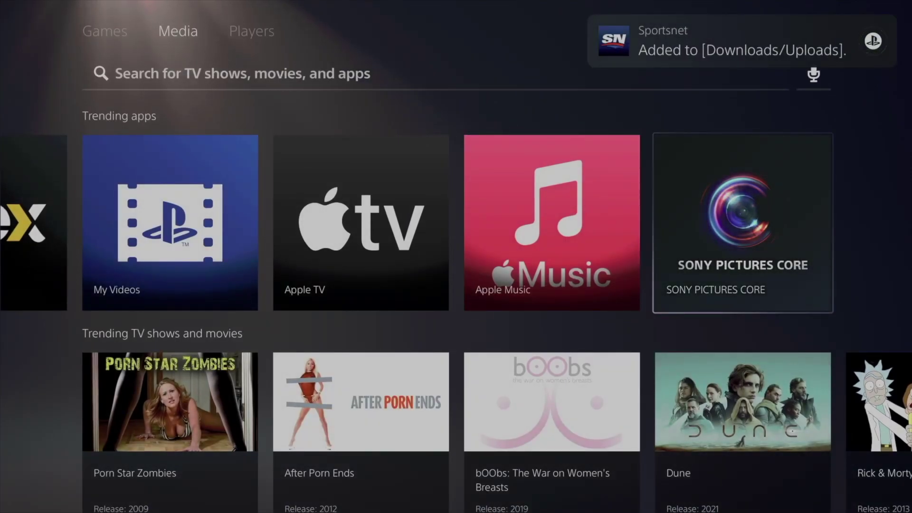
{"action": "key", "text": "Return"}
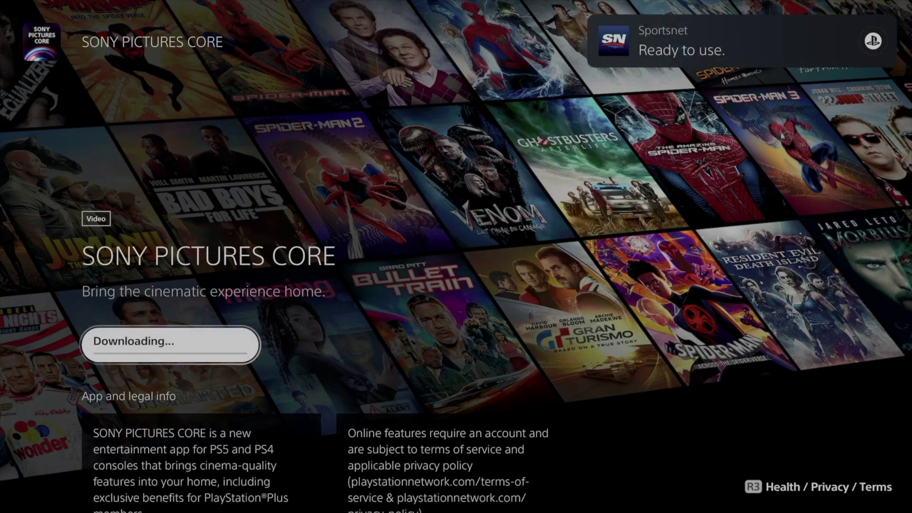
{"action": "key", "text": "Escape"}
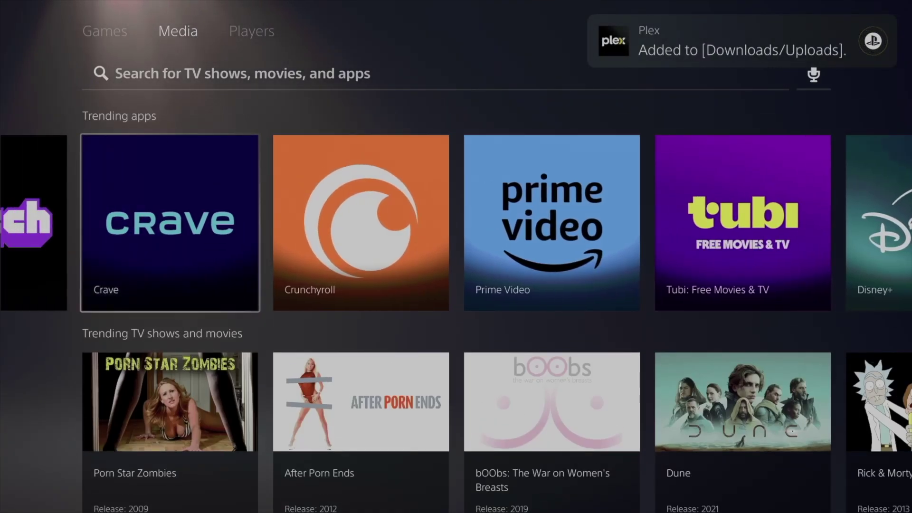
- Leave the search page and return to the Media home screen, checking the Games home screen on the way
{"action": "key", "text": "Up"}
{"action": "key", "text": "Left"}
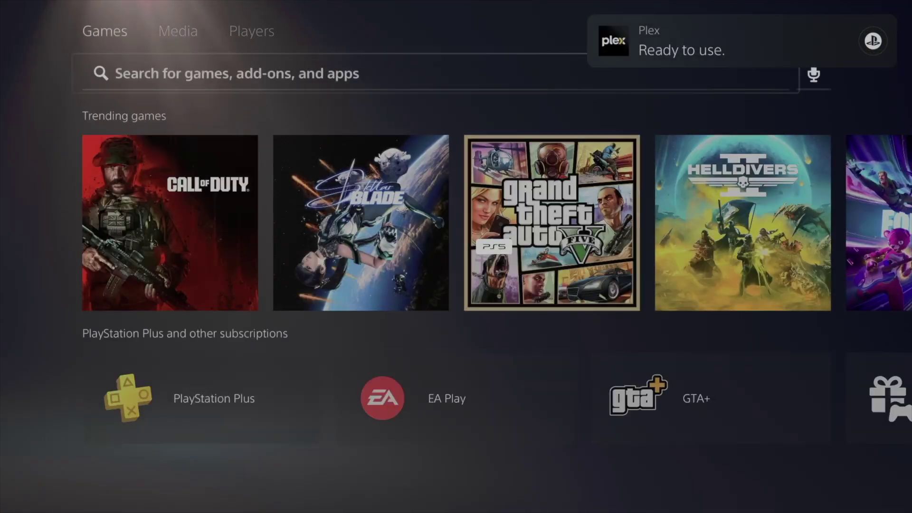
{"action": "key", "text": "Escape"}
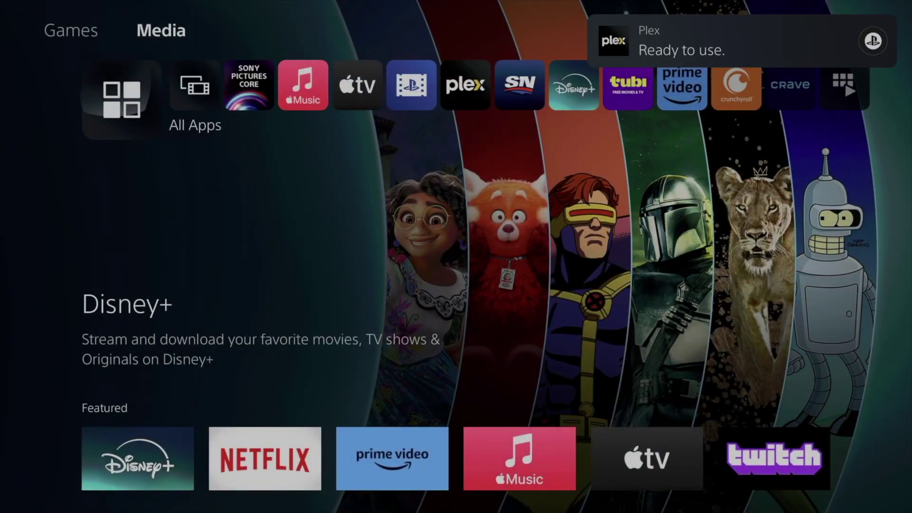
{"action": "key", "text": "Up"}
{"action": "key", "text": "Left"}
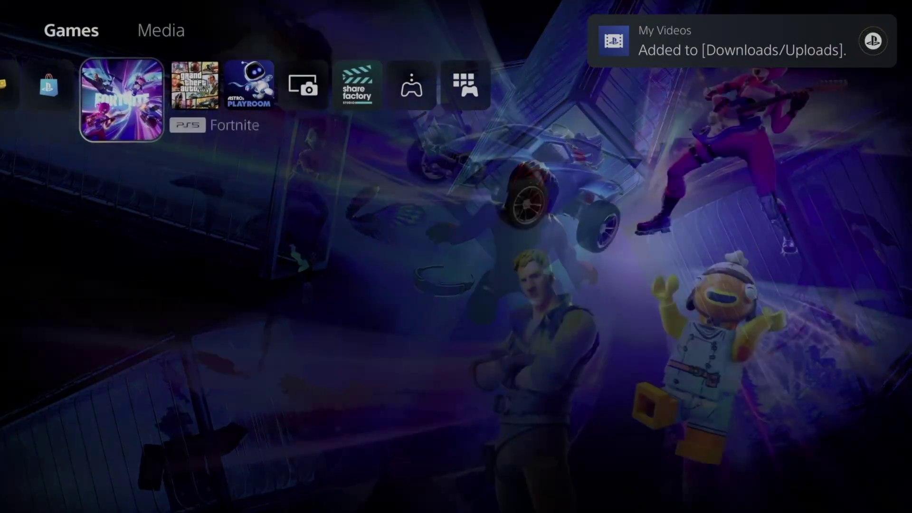
{"action": "key", "text": "Right"}
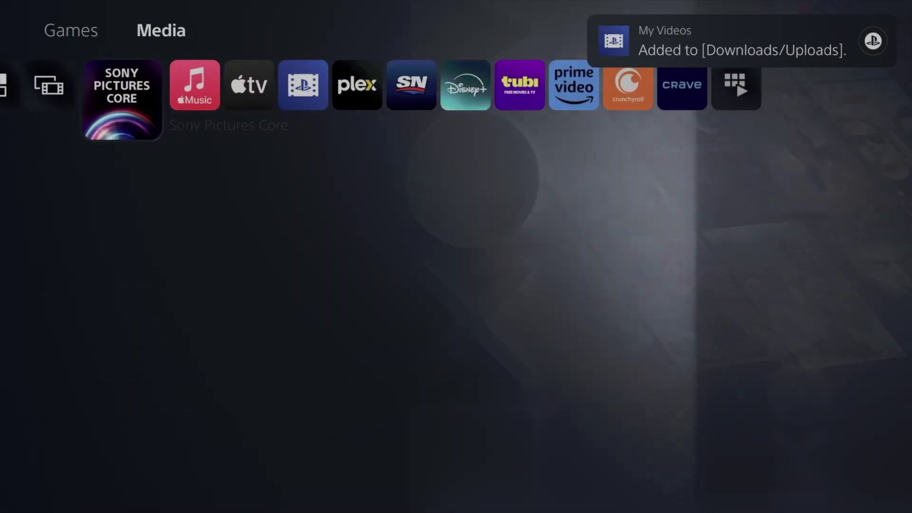
- Try to start Disney+ from the downloaded media apps and return to the home screen
{"action": "key", "text": "Right"}
{"action": "key", "text": "Right"}
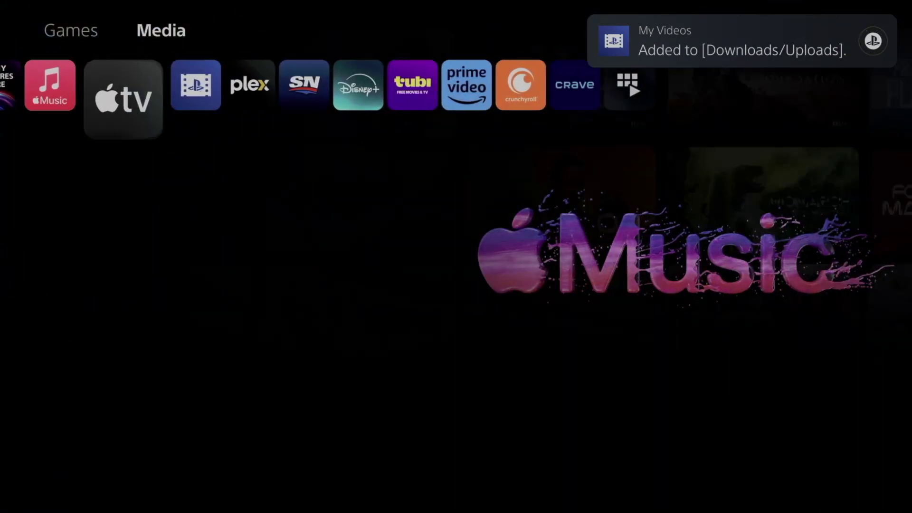
{"action": "key", "text": "Right"}
{"action": "key", "text": "Right"}
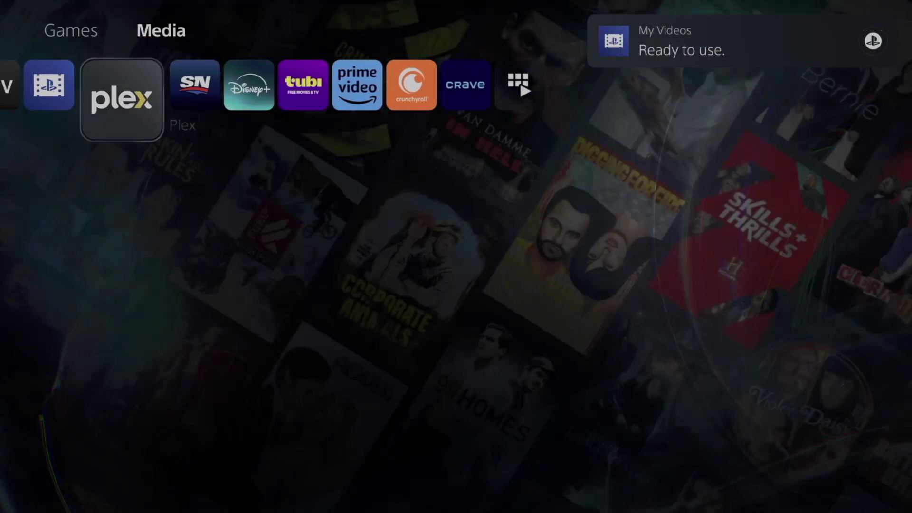
{"action": "key", "text": "Right"}
{"action": "key", "text": "Right"}
{"action": "key", "text": "Right"}
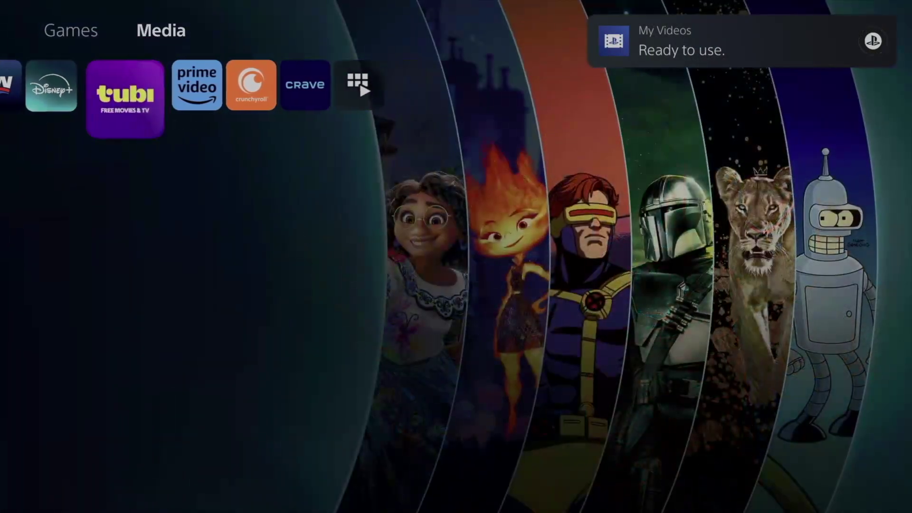
{"action": "key", "text": "Left"}
{"action": "key", "text": "Down"}
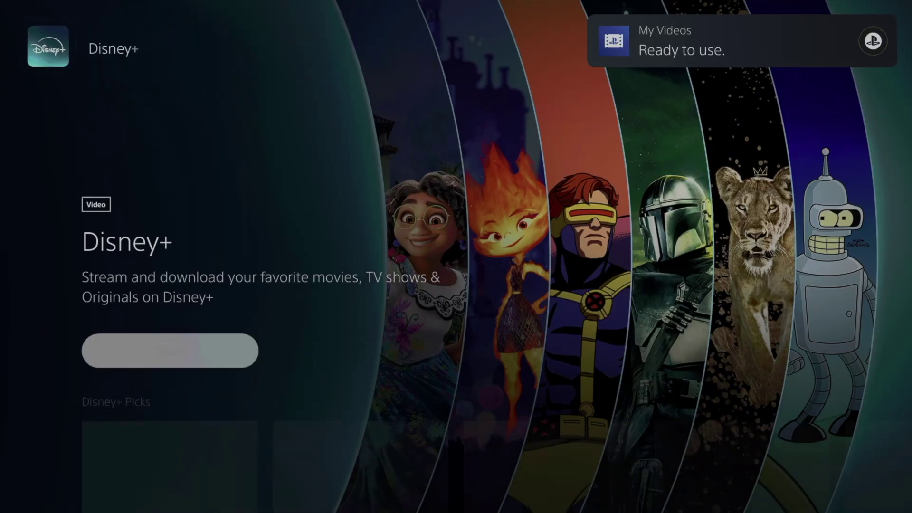
{"action": "key", "text": "Return"}
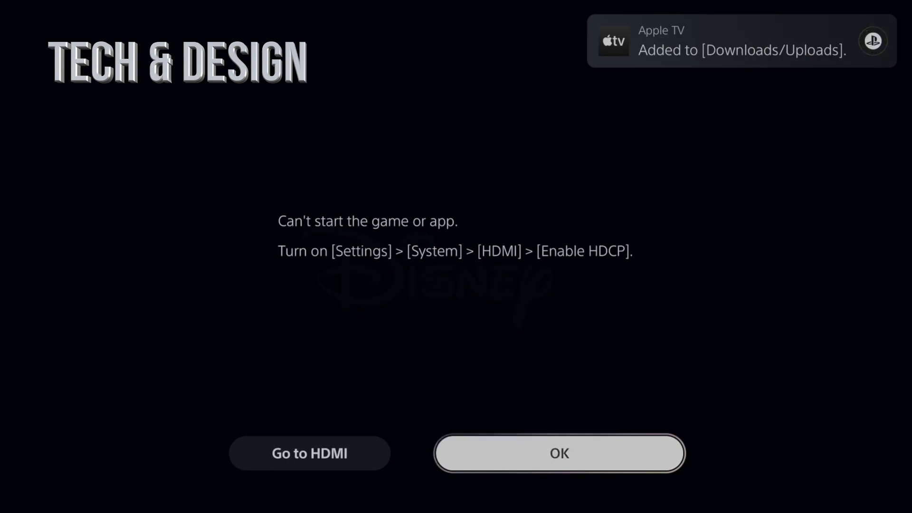
{"action": "key", "text": "Return"}
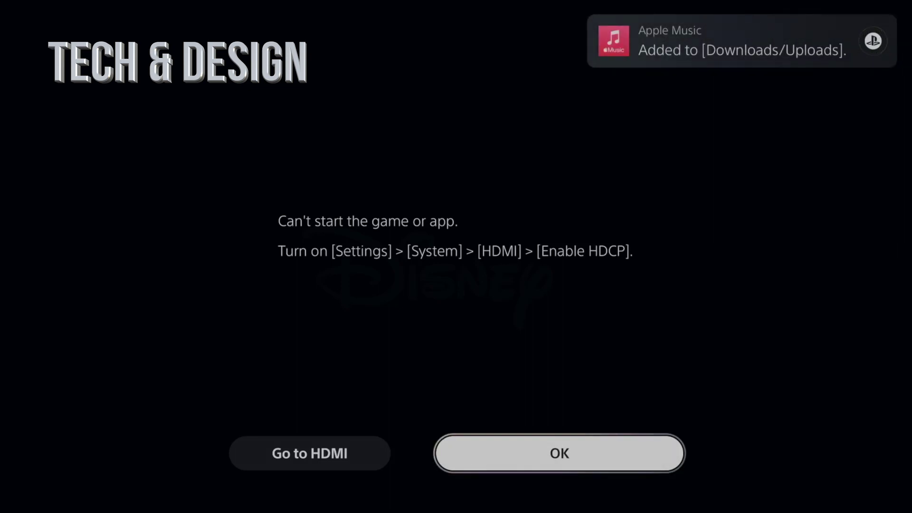
{"action": "key", "text": "Return"}
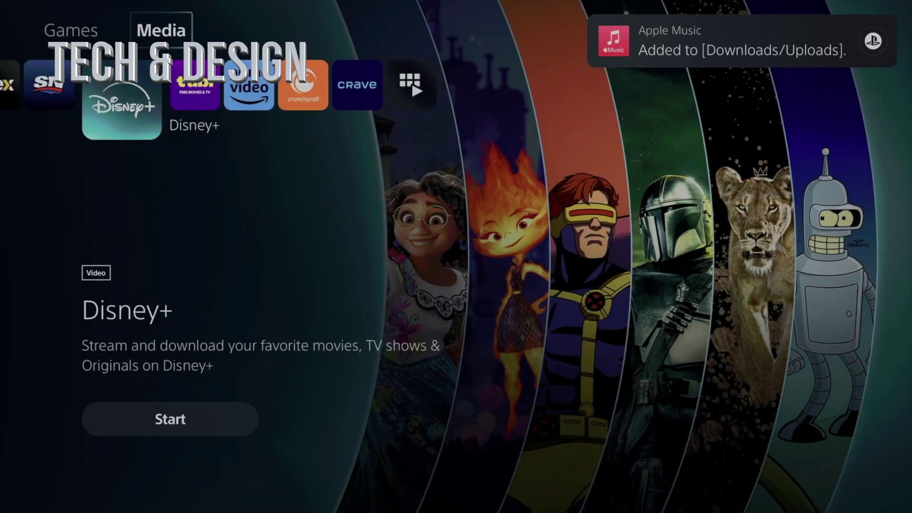
- Look through the row of downloaded media apps from Disney+ to Crave and back to its beginning
{"action": "key", "text": "Right"}
{"action": "key", "text": "Right"}
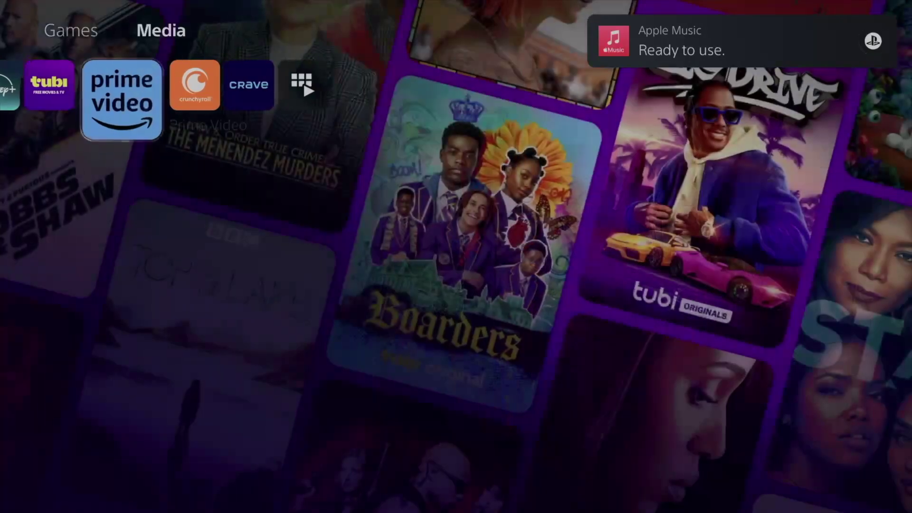
{"action": "key", "text": "Right"}
{"action": "key", "text": "Right"}
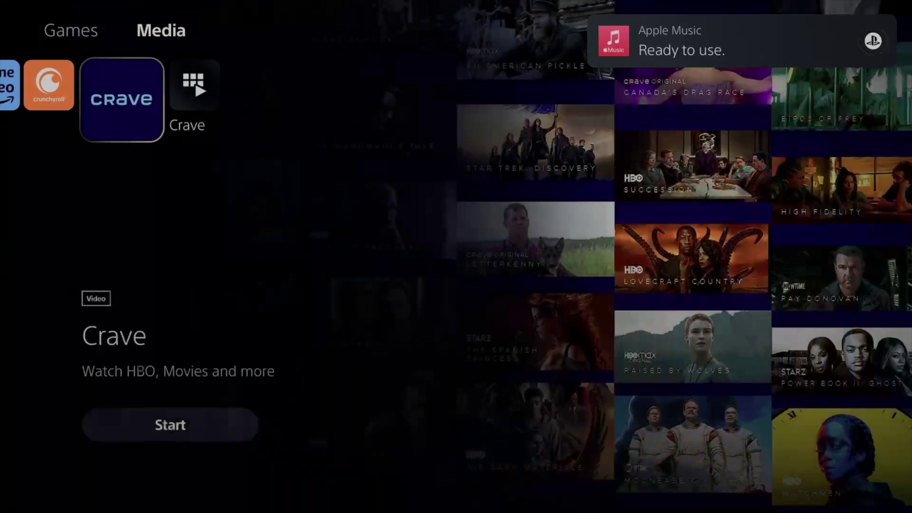
{"action": "key", "text": "Left"}
{"action": "key", "text": "Left"}
{"action": "key", "text": "Left"}
{"action": "key", "text": "Left"}
{"action": "key", "text": "Left"}
{"action": "key", "text": "Left"}
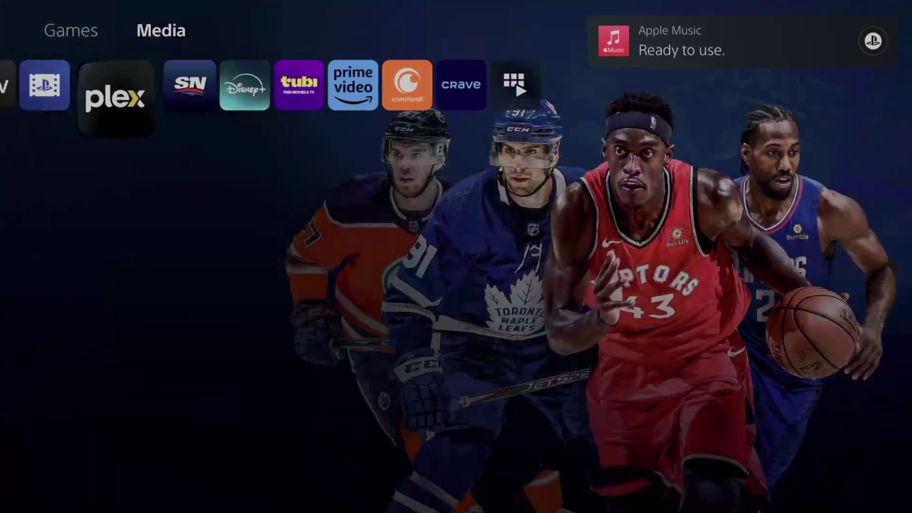
{"action": "key", "text": "Left"}
{"action": "key", "text": "Left"}
{"action": "key", "text": "Left"}
{"action": "key", "text": "Left"}
{"action": "key", "text": "Left"}
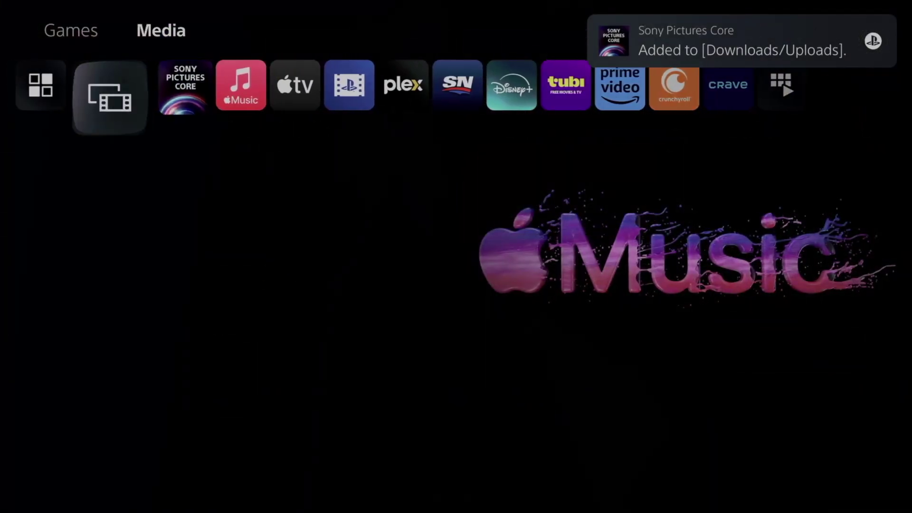
- Open All Apps from the Media home screen and go through the video and music apps to their last row
{"action": "key", "text": "Up"}
{"action": "key", "text": "Left"}
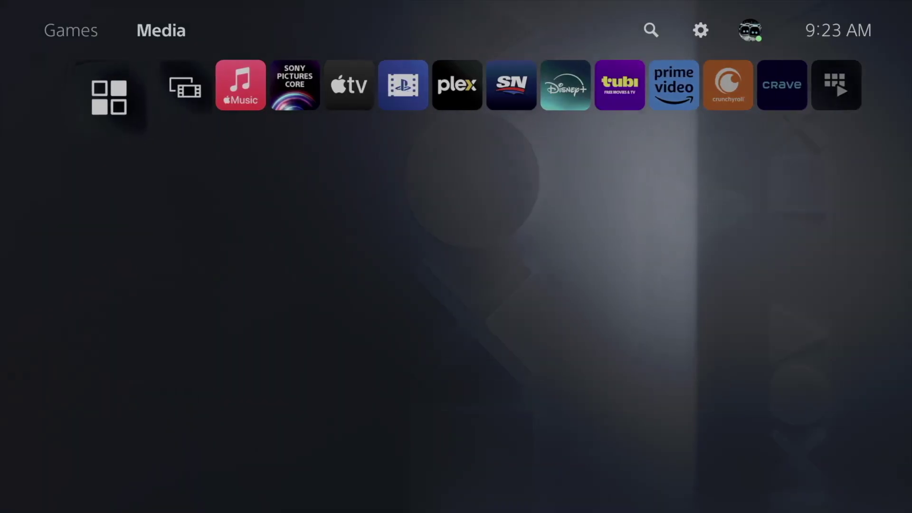
{"action": "key", "text": "Return"}
{"action": "key", "text": "Down"}
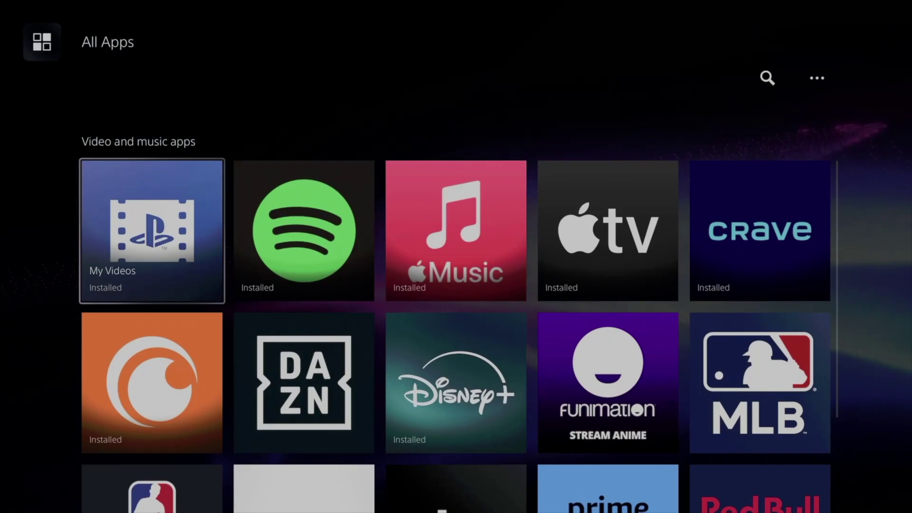
{"action": "key", "text": "Up"}
{"action": "key", "text": "Down"}
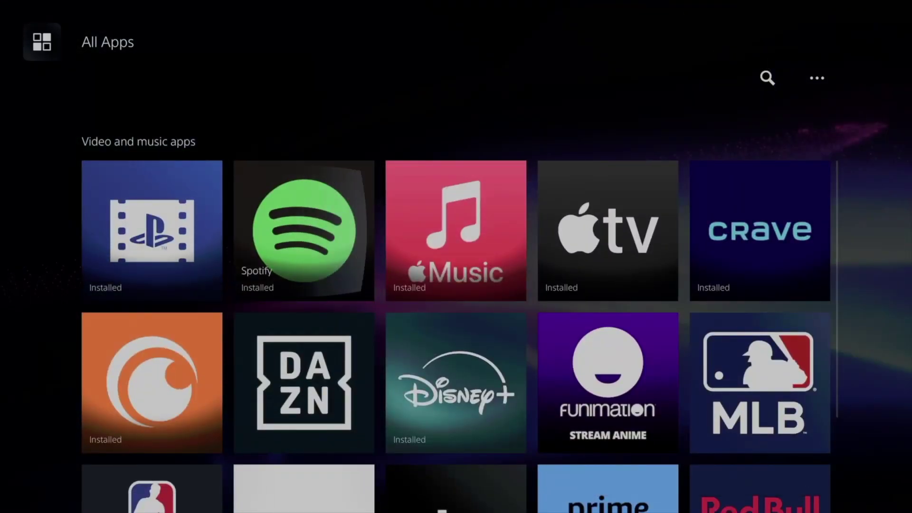
{"action": "key", "text": "Down"}
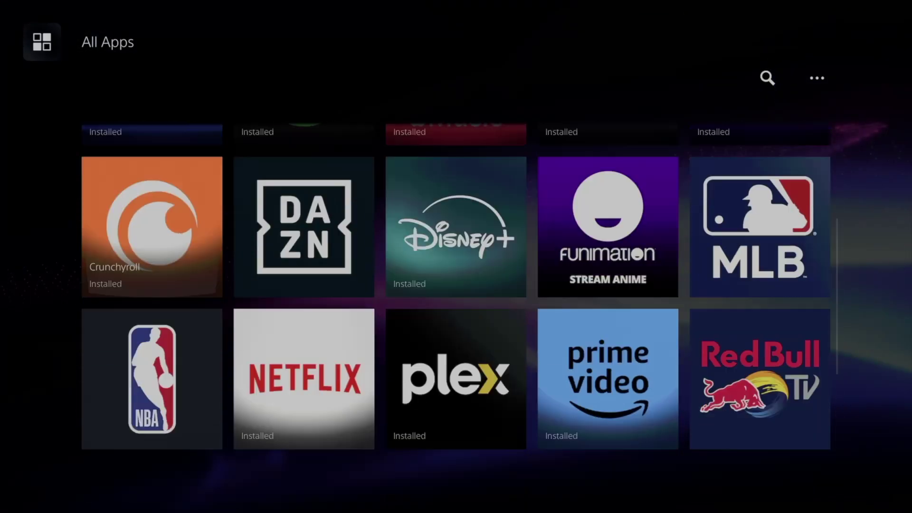
{"action": "key", "text": "Down"}
{"action": "key", "text": "Down"}
{"action": "key", "text": "Down"}
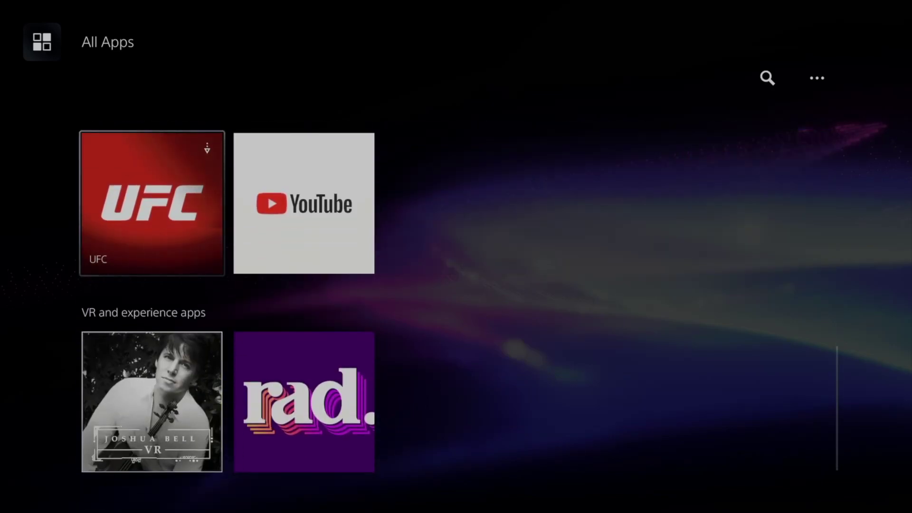
- Download YouTube from the last row of video and music apps and return to All Apps
{"action": "key", "text": "Right"}
{"action": "key", "text": "Left"}
{"action": "key", "text": "Up"}
{"action": "key", "text": "Down"}
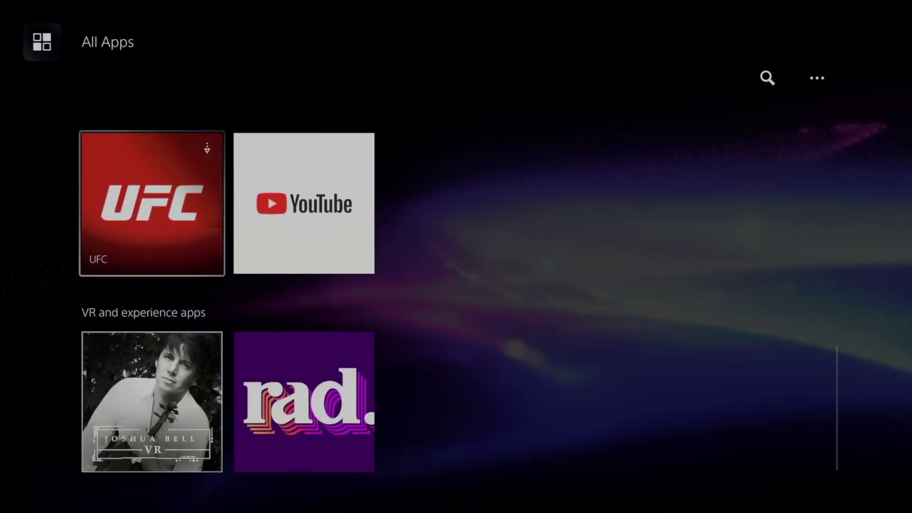
{"action": "key", "text": "Up"}
{"action": "key", "text": "Down"}
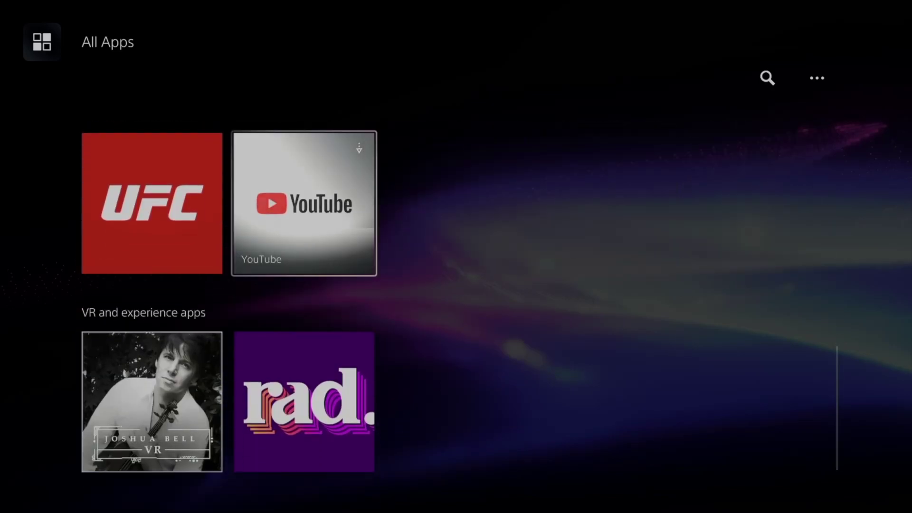
{"action": "key", "text": "Return"}
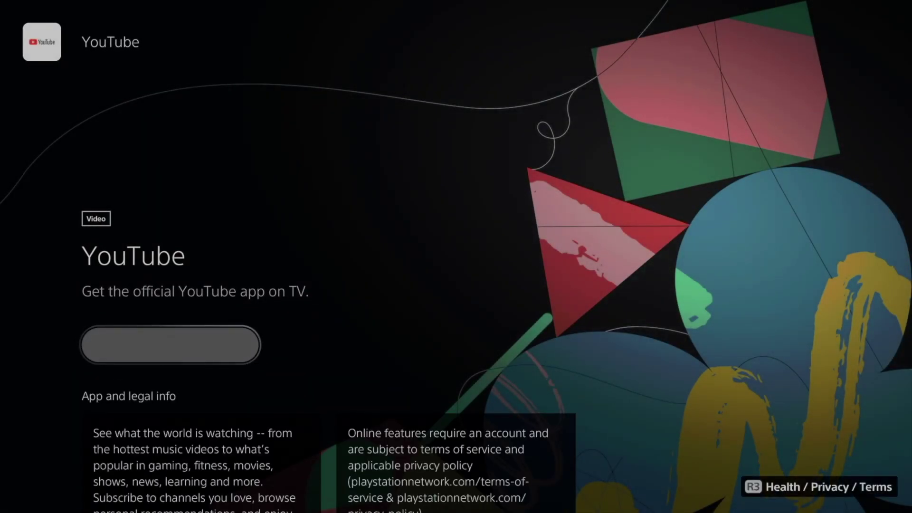
{"action": "key", "text": "Escape"}
- Download UFC from the video and music apps and leave its page
{"action": "key", "text": "Left"}
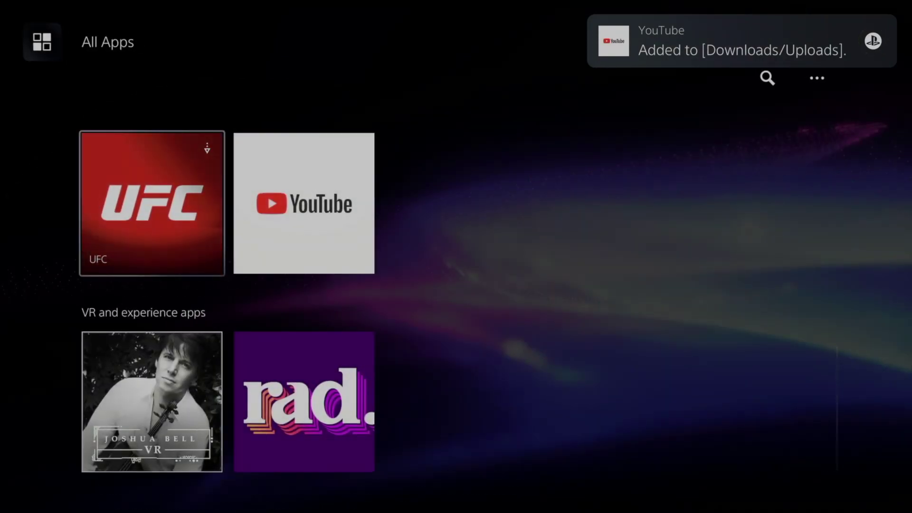
{"action": "key", "text": "Return"}
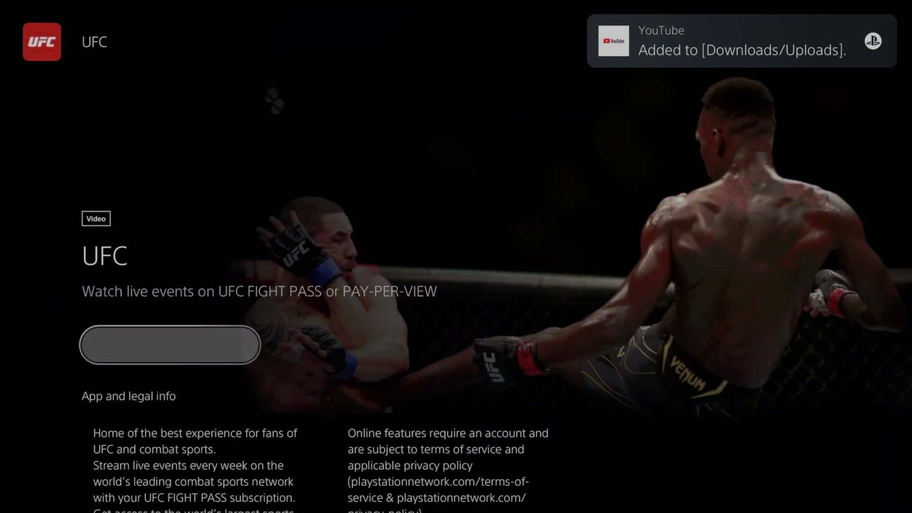
{"action": "key", "text": "Escape"}
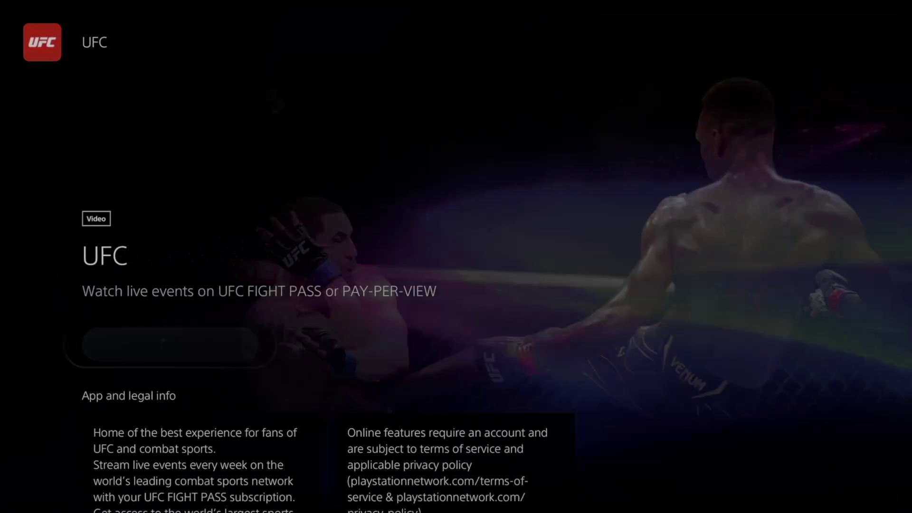
- Download UEFA.tv from the video and music apps and leave its page
{"action": "key", "text": "Up"}
{"action": "key", "text": "Up"}
{"action": "key", "text": "Right"}
{"action": "key", "text": "Down"}
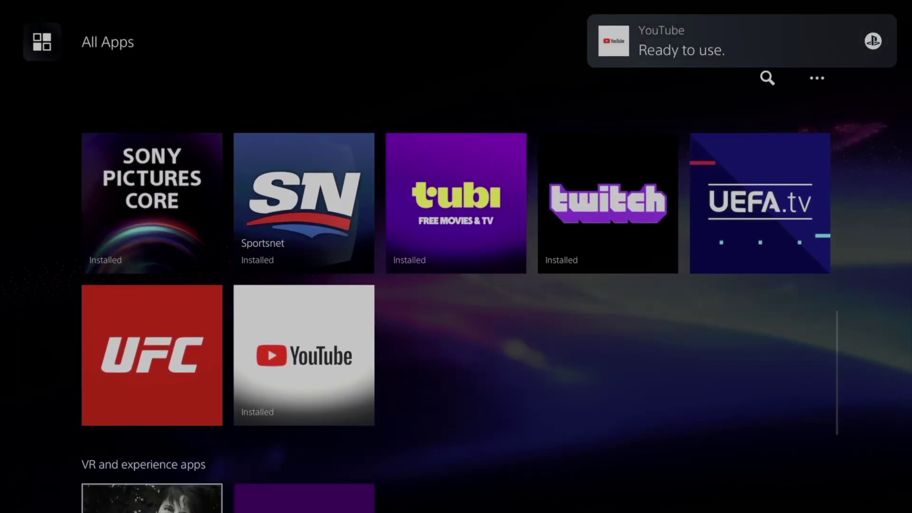
{"action": "key", "text": "Up"}
{"action": "key", "text": "Right"}
{"action": "key", "text": "Right"}
{"action": "key", "text": "Right"}
{"action": "key", "text": "Down"}
{"action": "key", "text": "Return"}
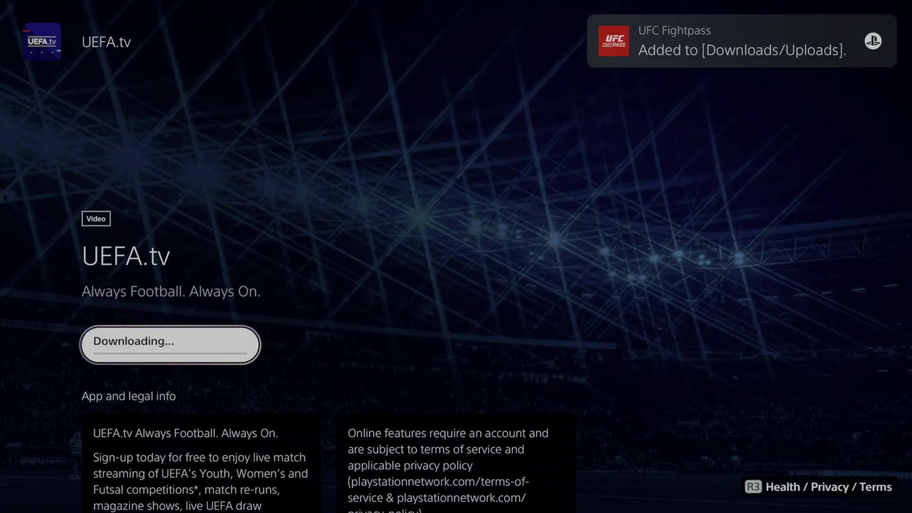
{"action": "key", "text": "Escape"}
- Download Red Bull TV from the video and music apps and return to All Apps
{"action": "key", "text": "Up"}
{"action": "key", "text": "Up"}
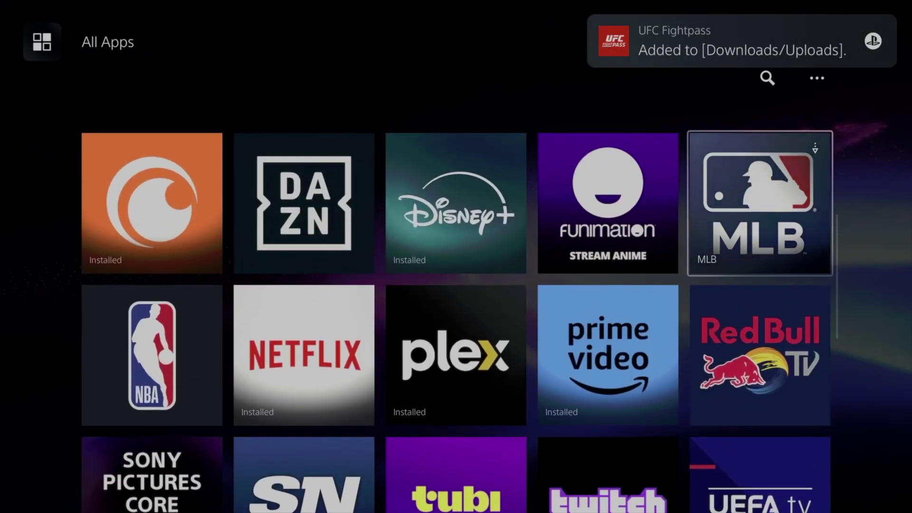
{"action": "key", "text": "Down"}
{"action": "key", "text": "Return"}
{"action": "key", "text": "Return"}
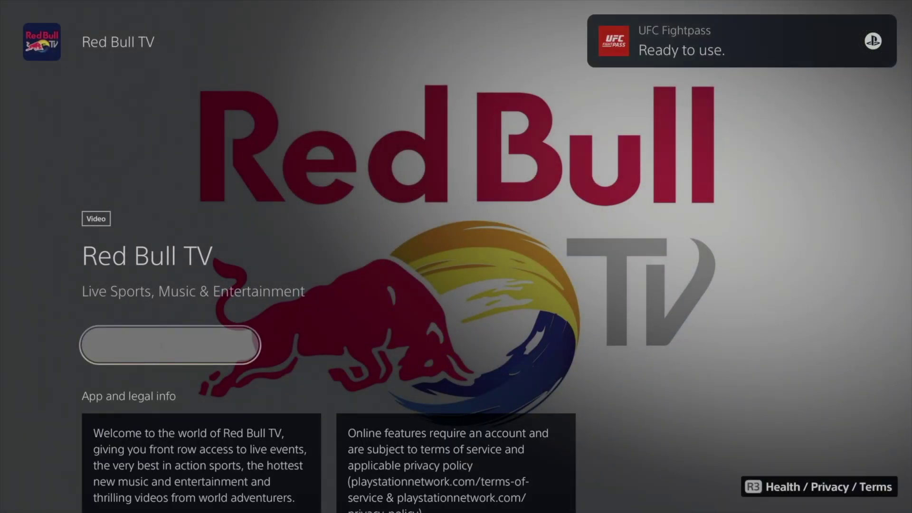
{"action": "key", "text": "Escape"}
- Download the NBA app from the video and music apps and return to All Apps
{"action": "key", "text": "Up"}
{"action": "key", "text": "Down"}
{"action": "key", "text": "Left"}
{"action": "key", "text": "Left"}
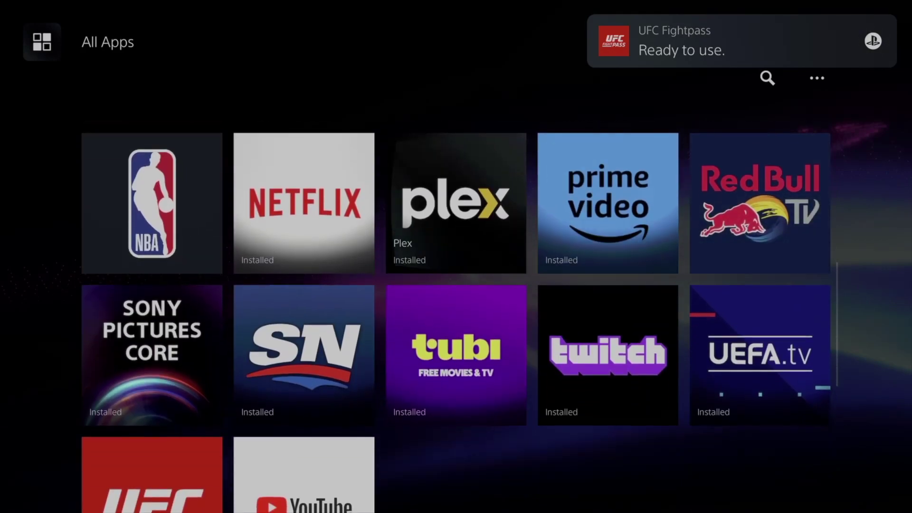
{"action": "key", "text": "Up"}
{"action": "key", "text": "Down"}
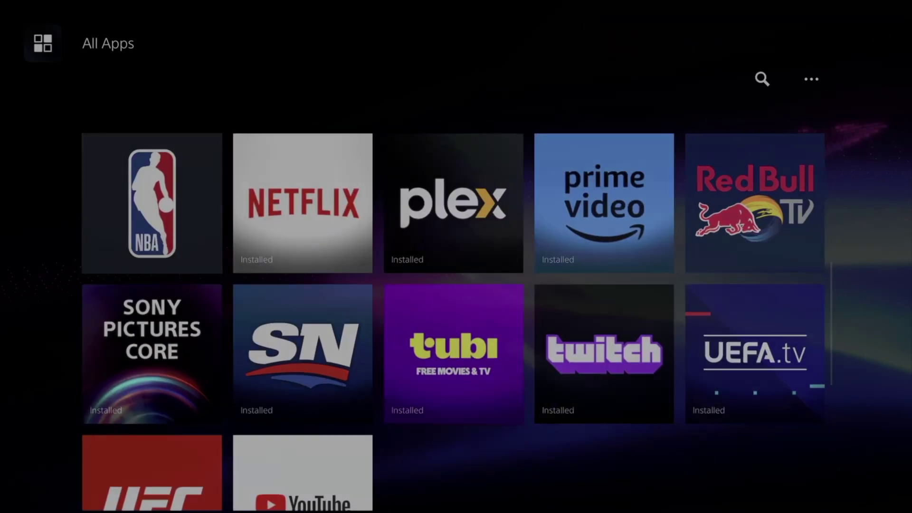
{"action": "key", "text": "Return"}
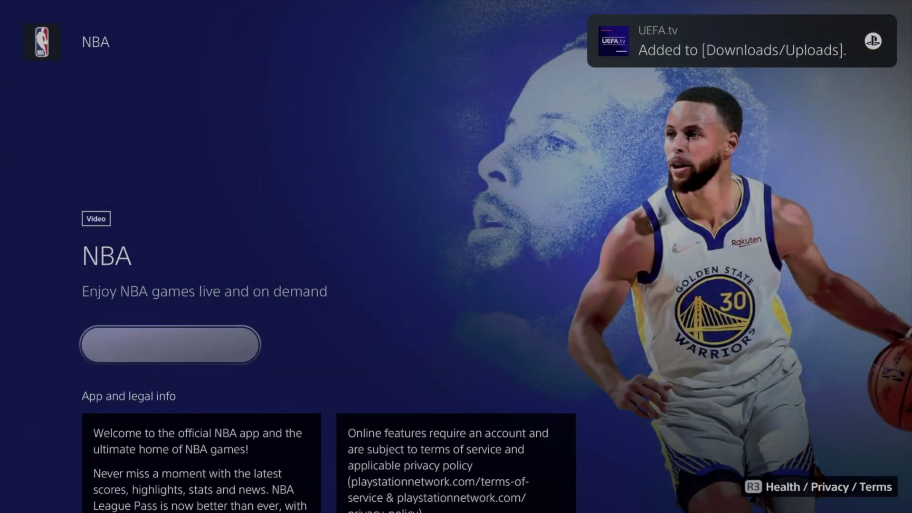
{"action": "key", "text": "Escape"}
- Download the MLB app from the video and music apps and return to All Apps
{"action": "key", "text": "Up"}
{"action": "key", "text": "Right"}
{"action": "key", "text": "Right"}
{"action": "key", "text": "Right"}
{"action": "key", "text": "Right"}
{"action": "key", "text": "Return"}
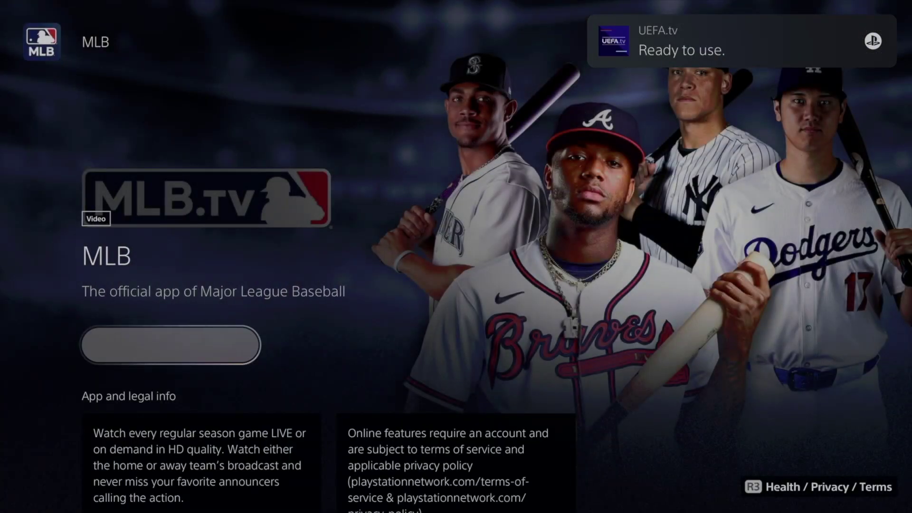
{"action": "key", "text": "Escape"}
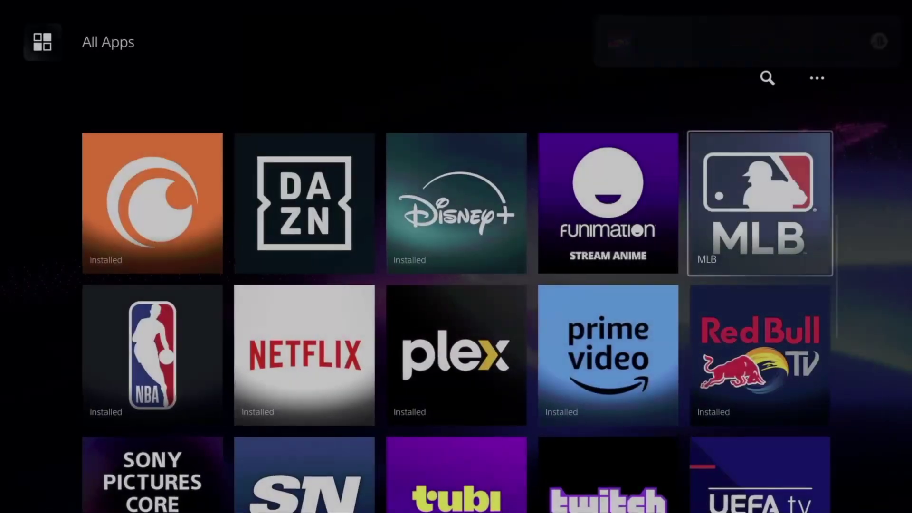
- Download Funimation from the video and music apps and leave its page
{"action": "key", "text": "Left"}
{"action": "key", "text": "Return"}
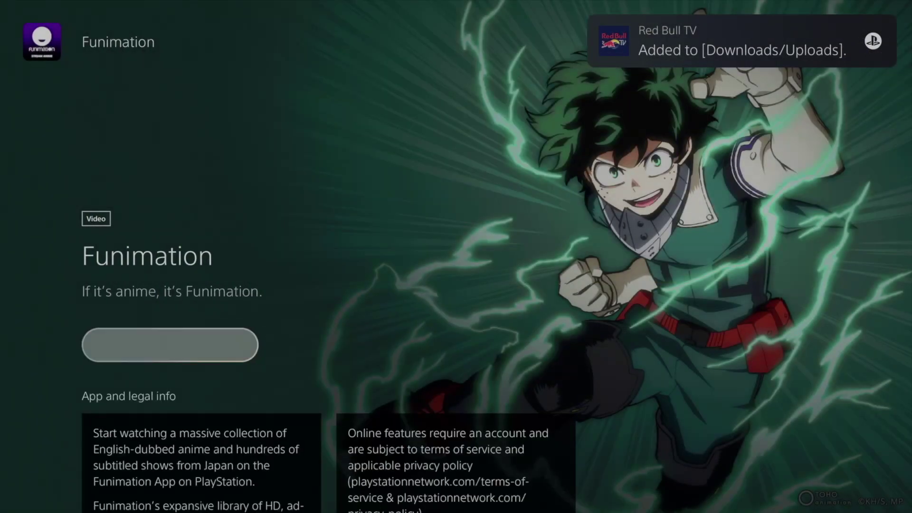
{"action": "key", "text": "Escape"}
- Download DAZN: Watch Live Sports from the video and music apps and return to All Apps
{"action": "key", "text": "Left"}
{"action": "key", "text": "Left"}
{"action": "key", "text": "Left"}
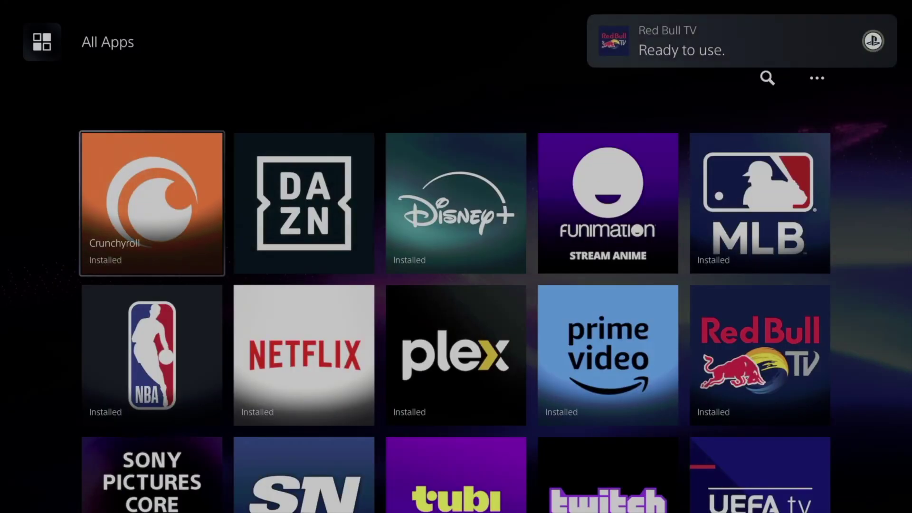
{"action": "key", "text": "Return"}
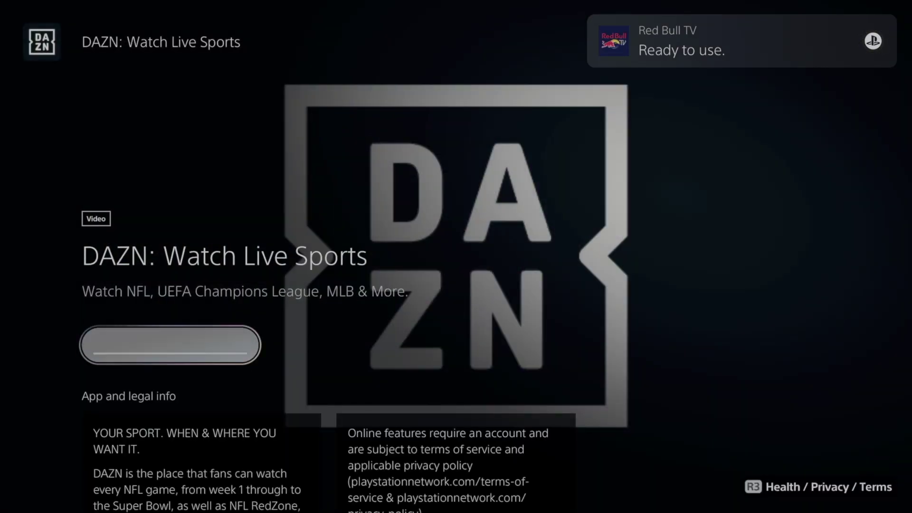
{"action": "key", "text": "Escape"}
- Go through all rows of video and music apps to check which ones are installed
{"action": "key", "text": "Up"}
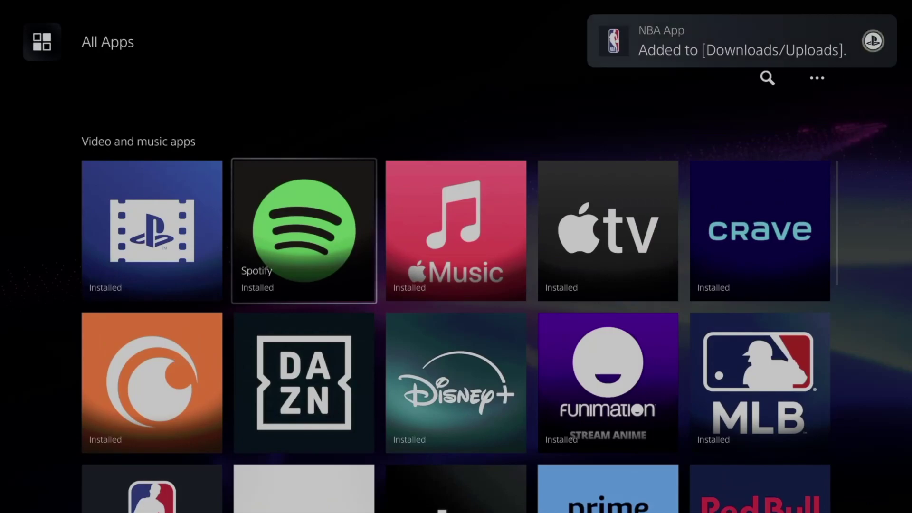
{"action": "key", "text": "Up"}
{"action": "key", "text": "Down"}
{"action": "key", "text": "Down"}
{"action": "key", "text": "Down"}
{"action": "key", "text": "Down"}
{"action": "key", "text": "Down"}
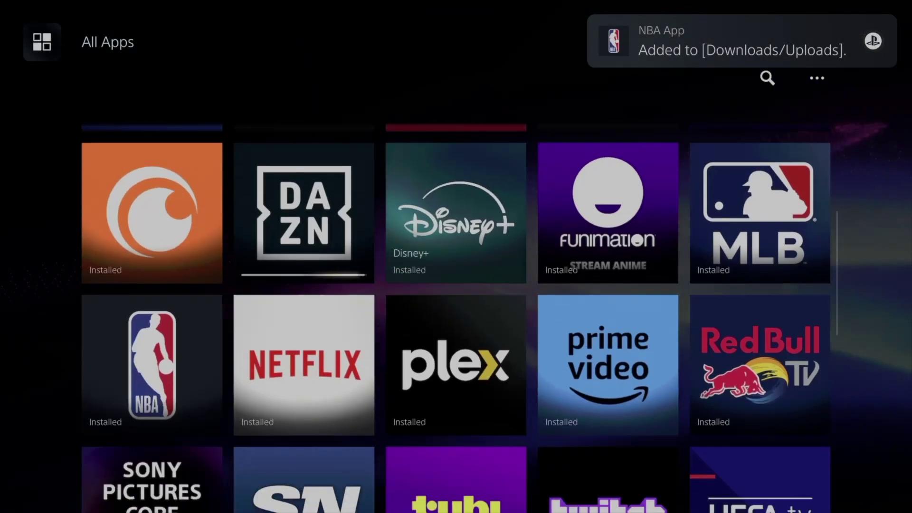
{"action": "key", "text": "Down"}
{"action": "key", "text": "Up"}
{"action": "key", "text": "Up"}
{"action": "key", "text": "Up"}
{"action": "key", "text": "Up"}
{"action": "key", "text": "Up"}
{"action": "key", "text": "Up"}
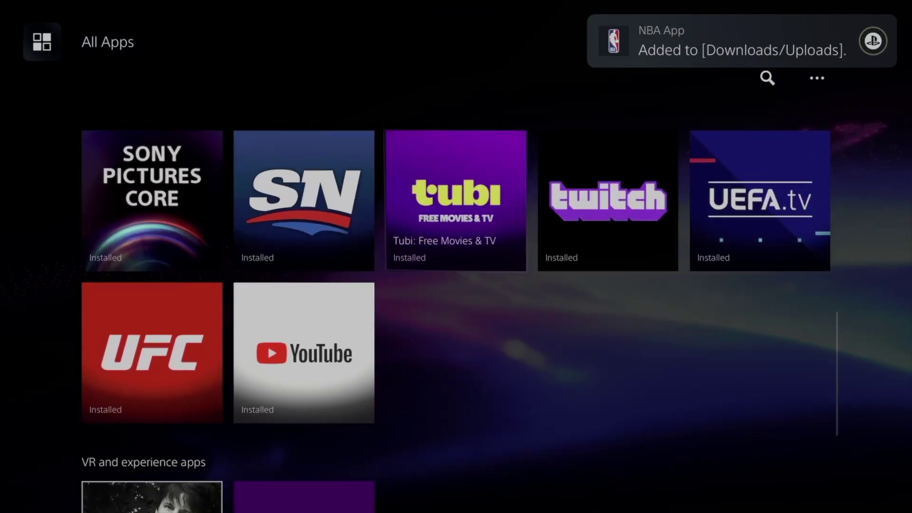
{"action": "key", "text": "Down"}
{"action": "key", "text": "Down"}
{"action": "key", "text": "Down"}
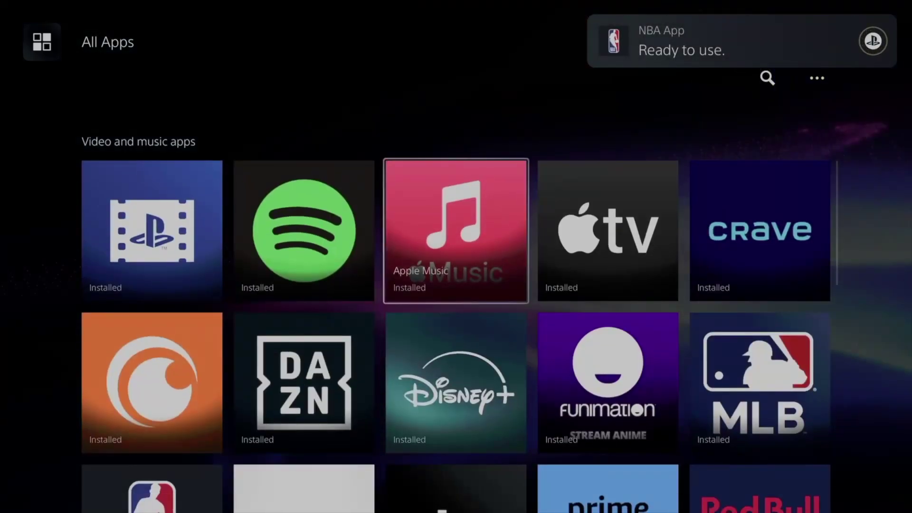
- Go back up to the Featured apps of All Apps and look through that row
{"action": "key", "text": "Up"}
{"action": "key", "text": "Up"}
{"action": "key", "text": "Up"}
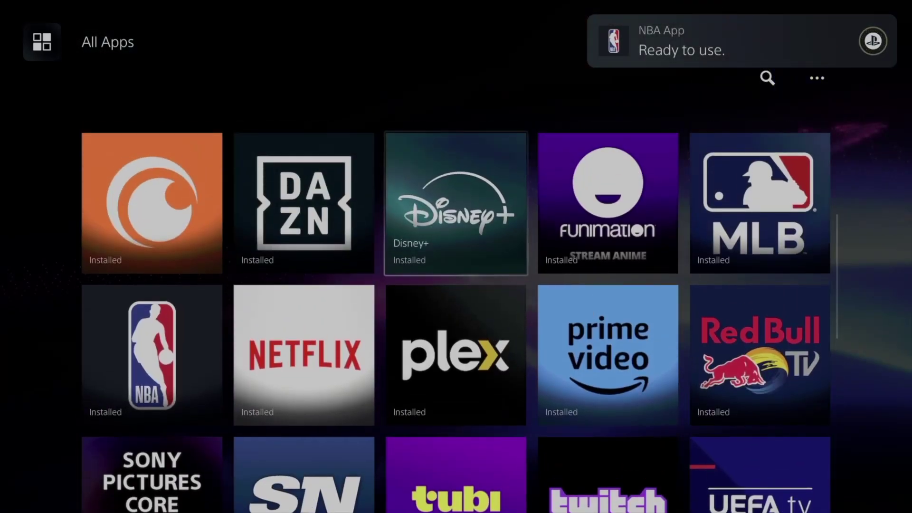
{"action": "key", "text": "Right"}
{"action": "key", "text": "Right"}
{"action": "key", "text": "Right"}
{"action": "key", "text": "Right"}
{"action": "key", "text": "Right"}
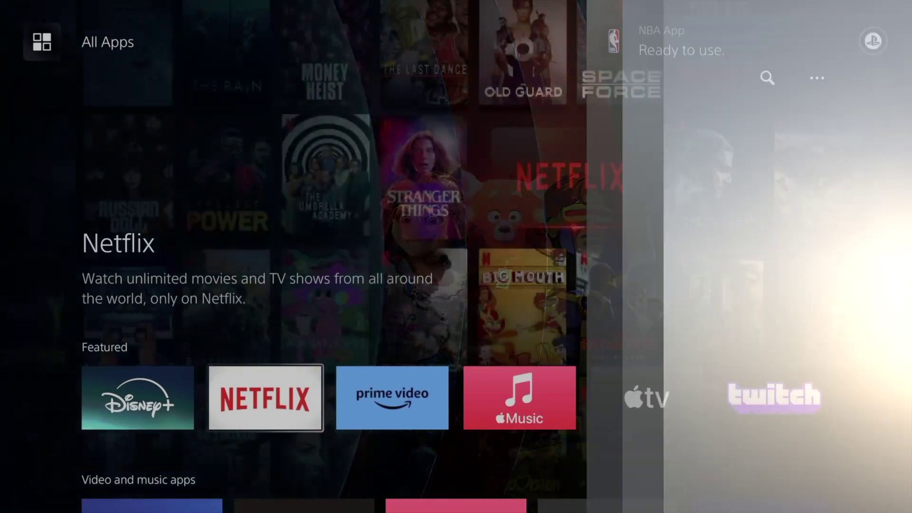